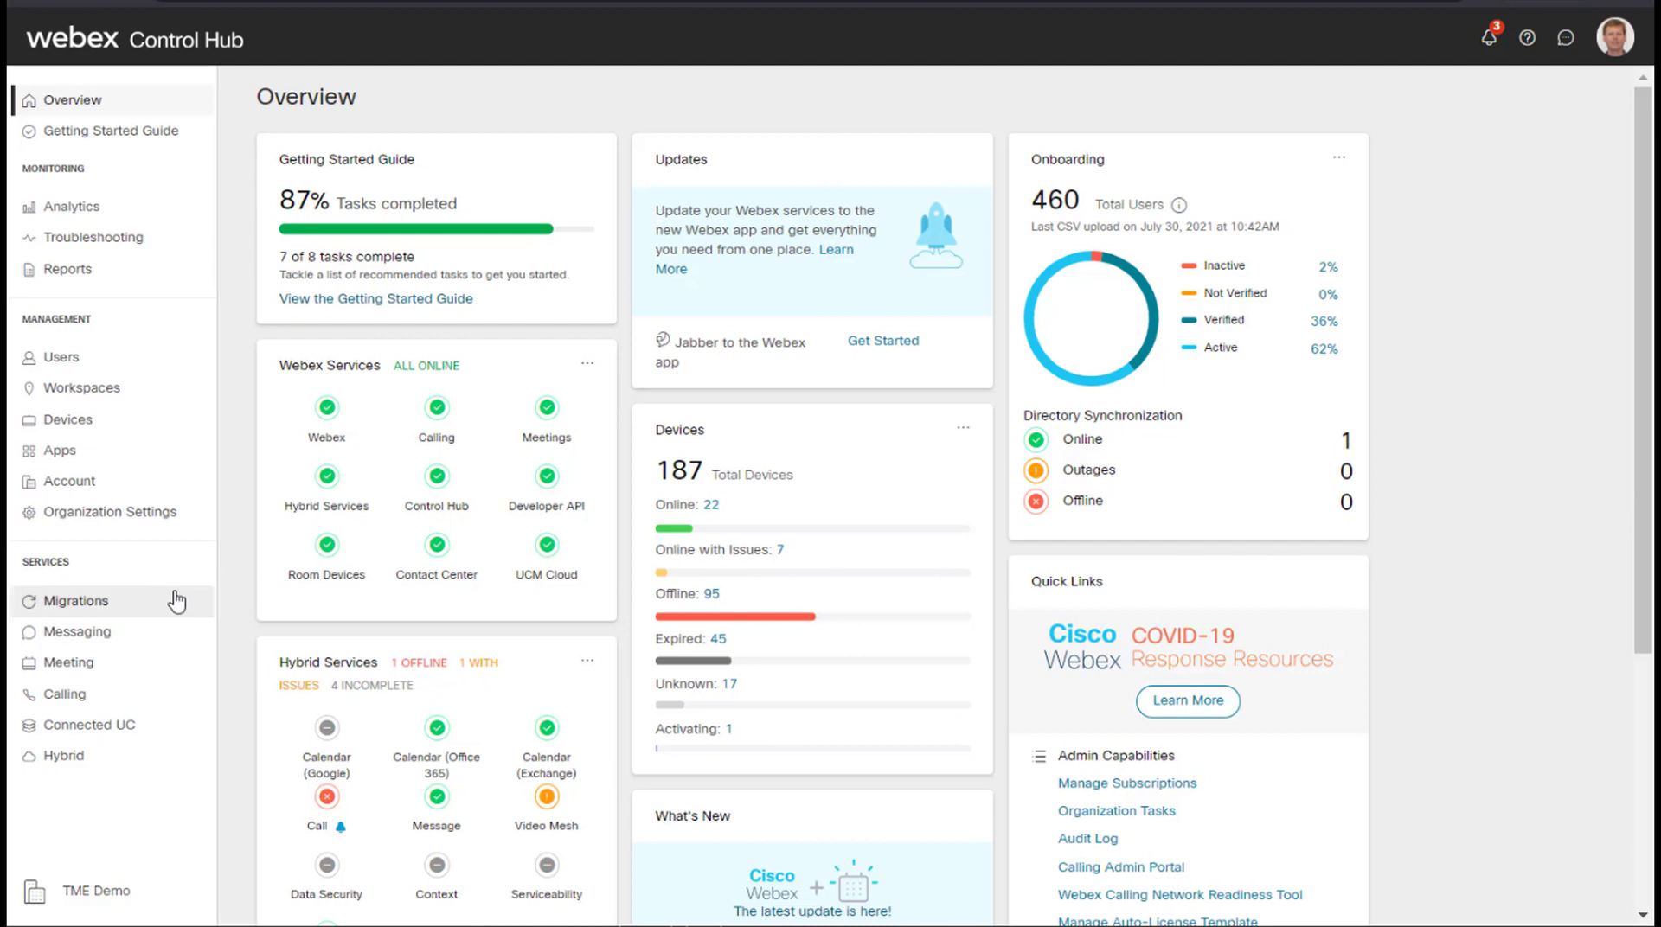
Step: Open Migrations and scroll to the Unified CM upgrade utilities, showing User/contact synchronization
click(128, 607)
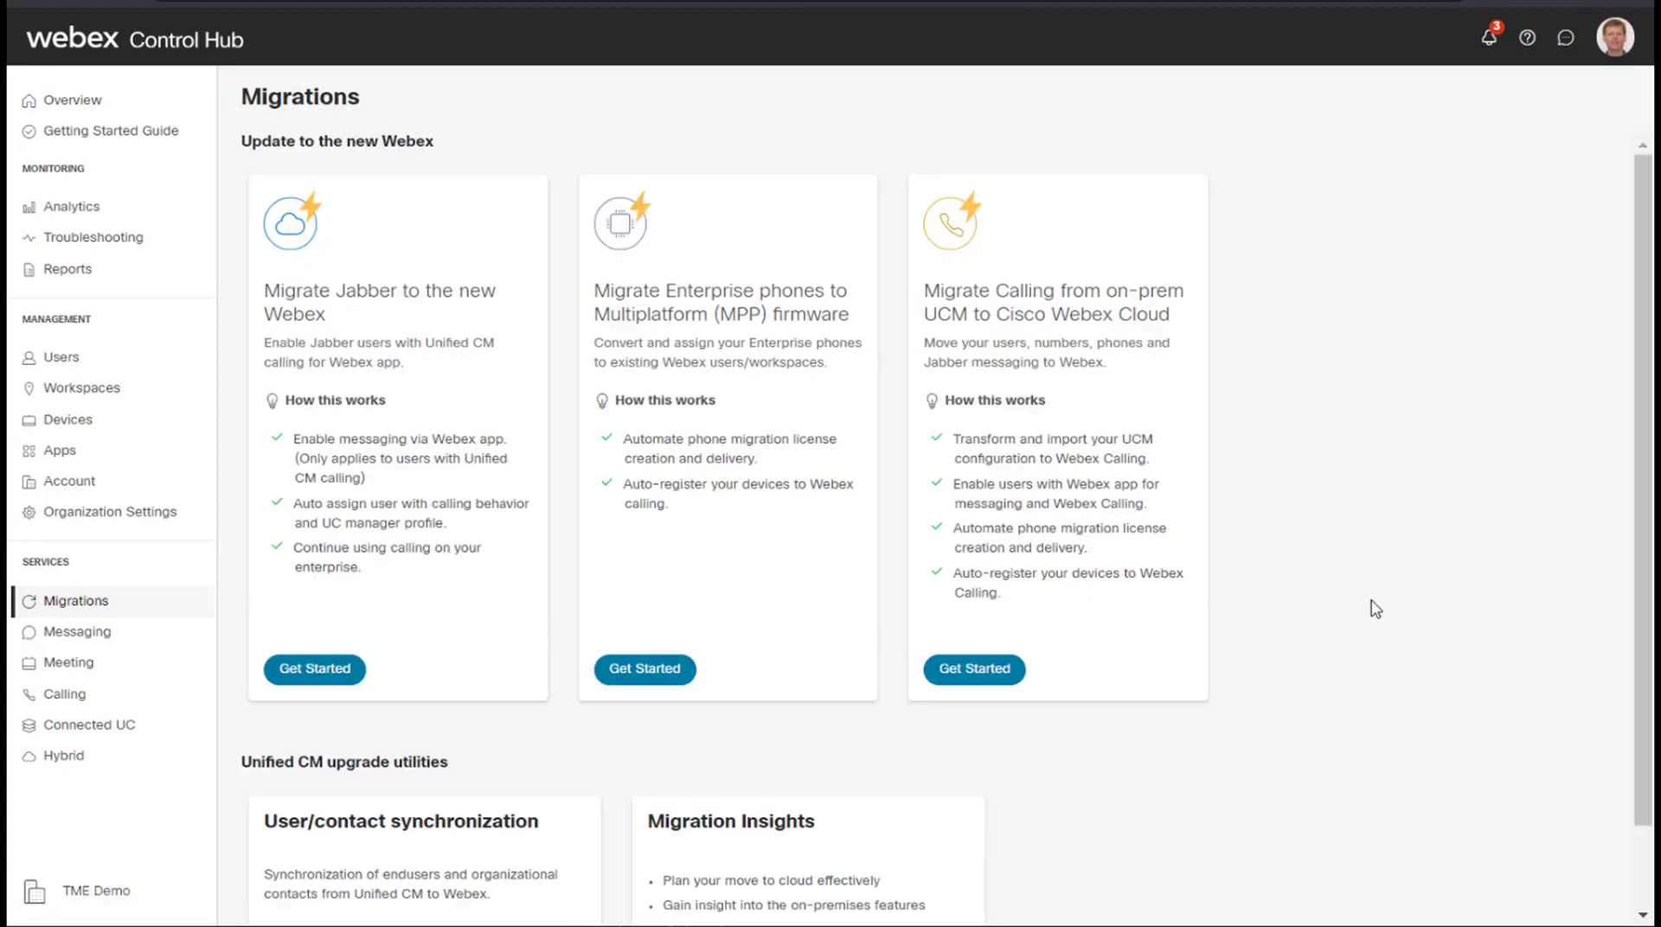
drag(1647, 554, 1630, 644)
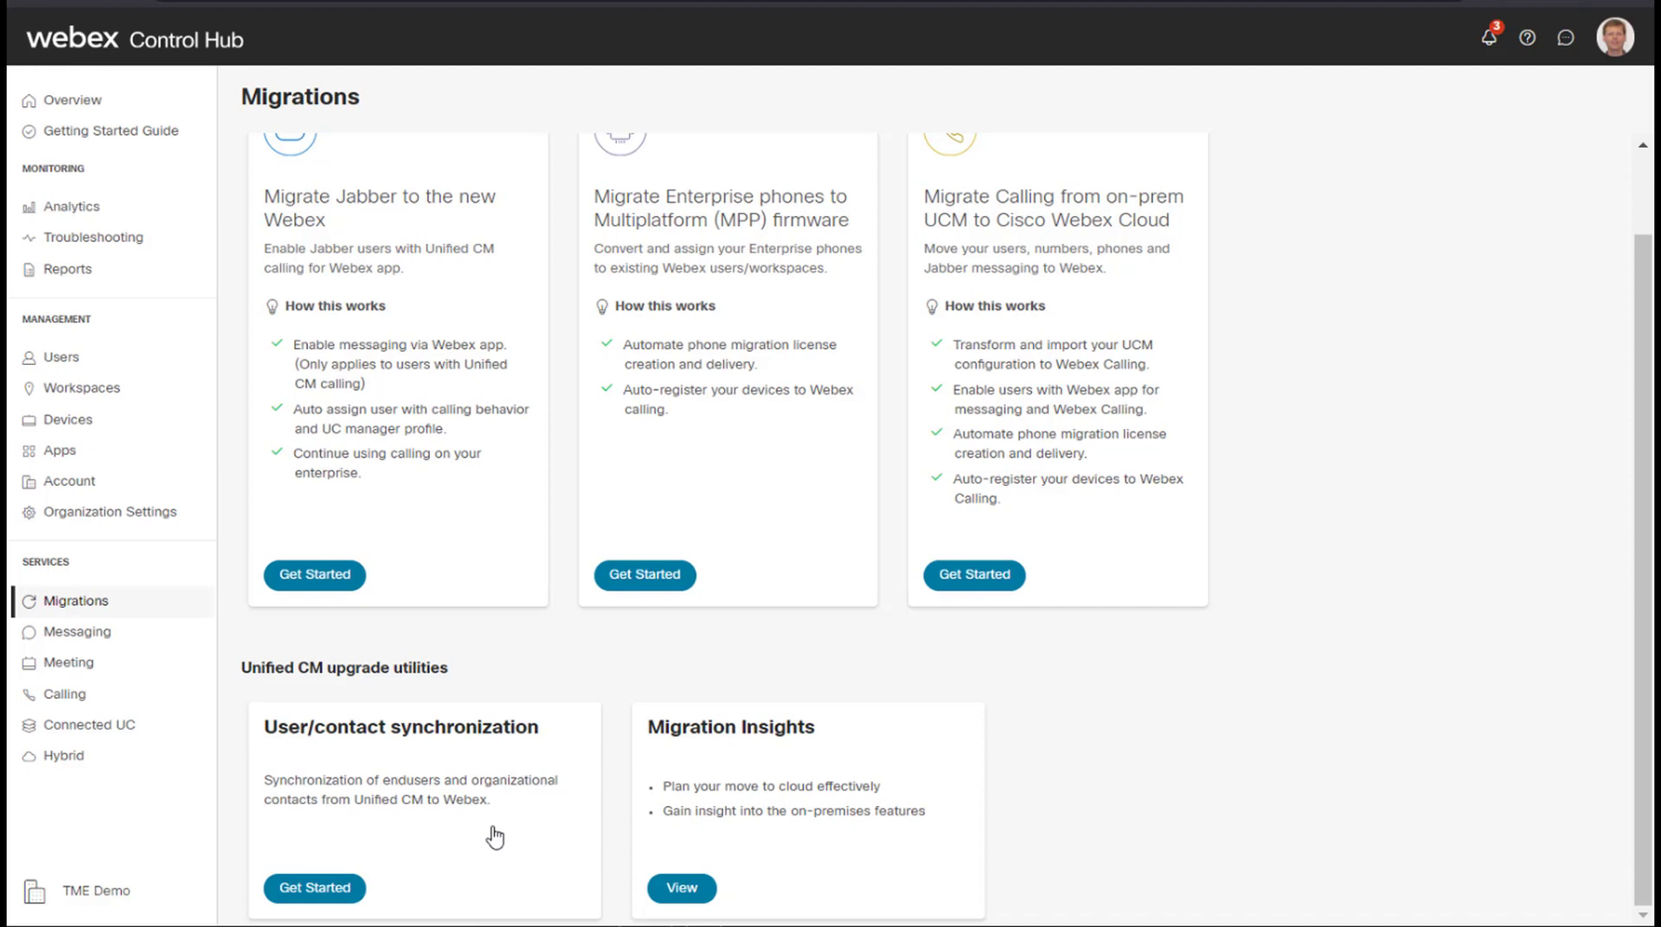
Step: Start User/contact synchronization, expand its Prerequisite, and go to its settings
click(328, 892)
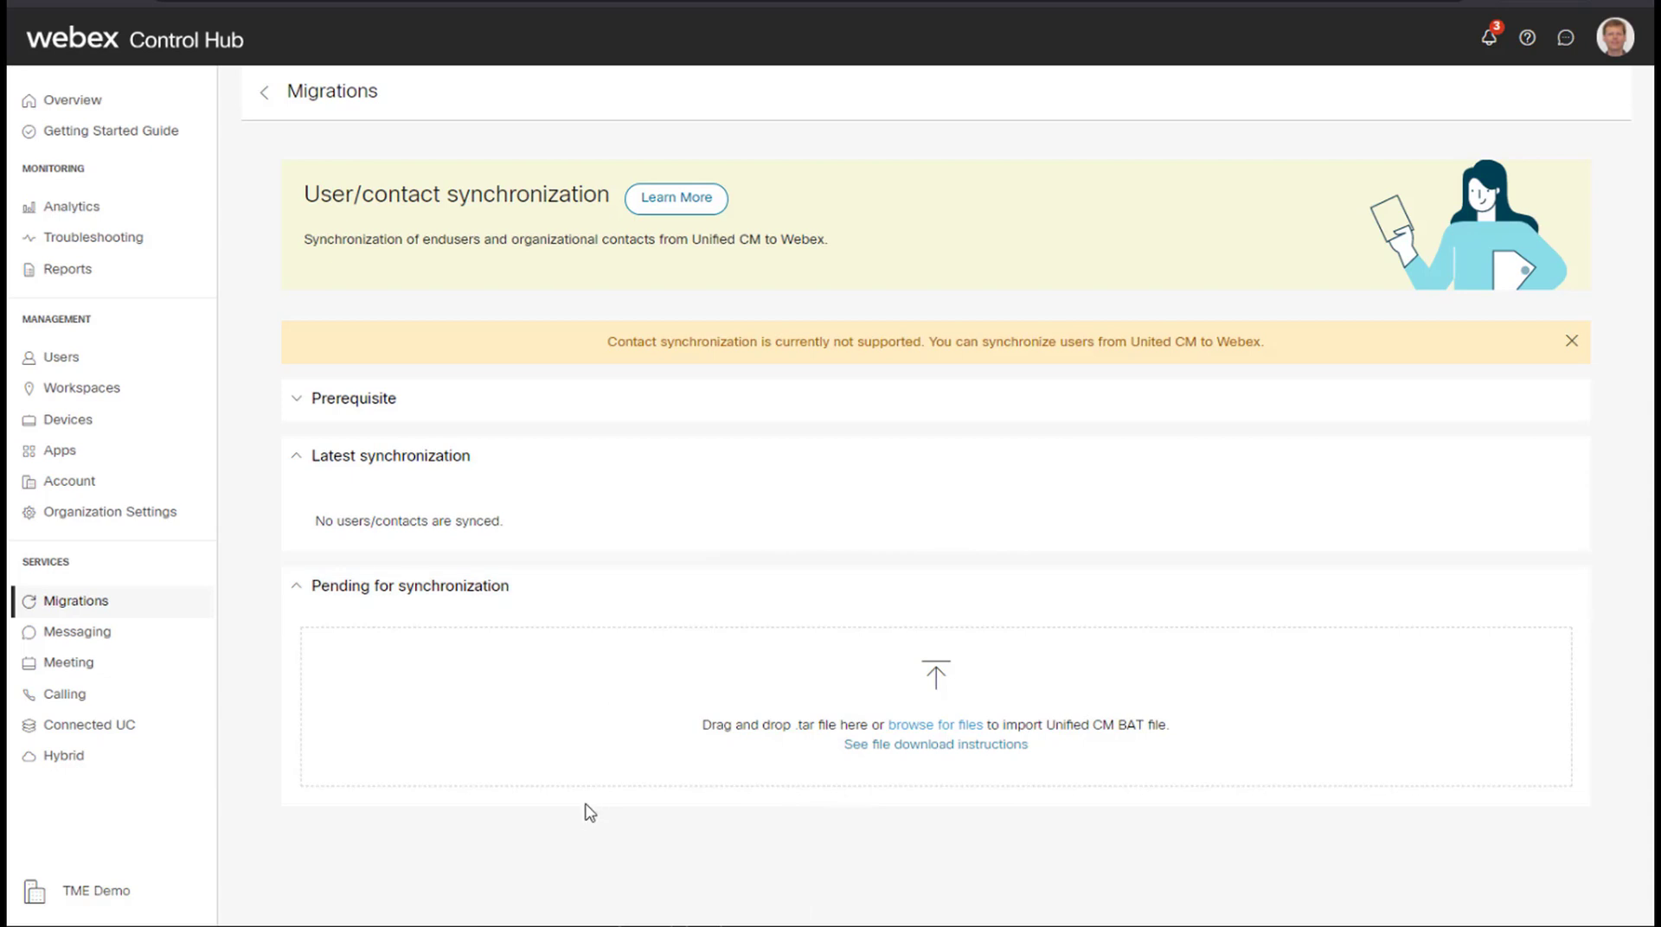
click(366, 414)
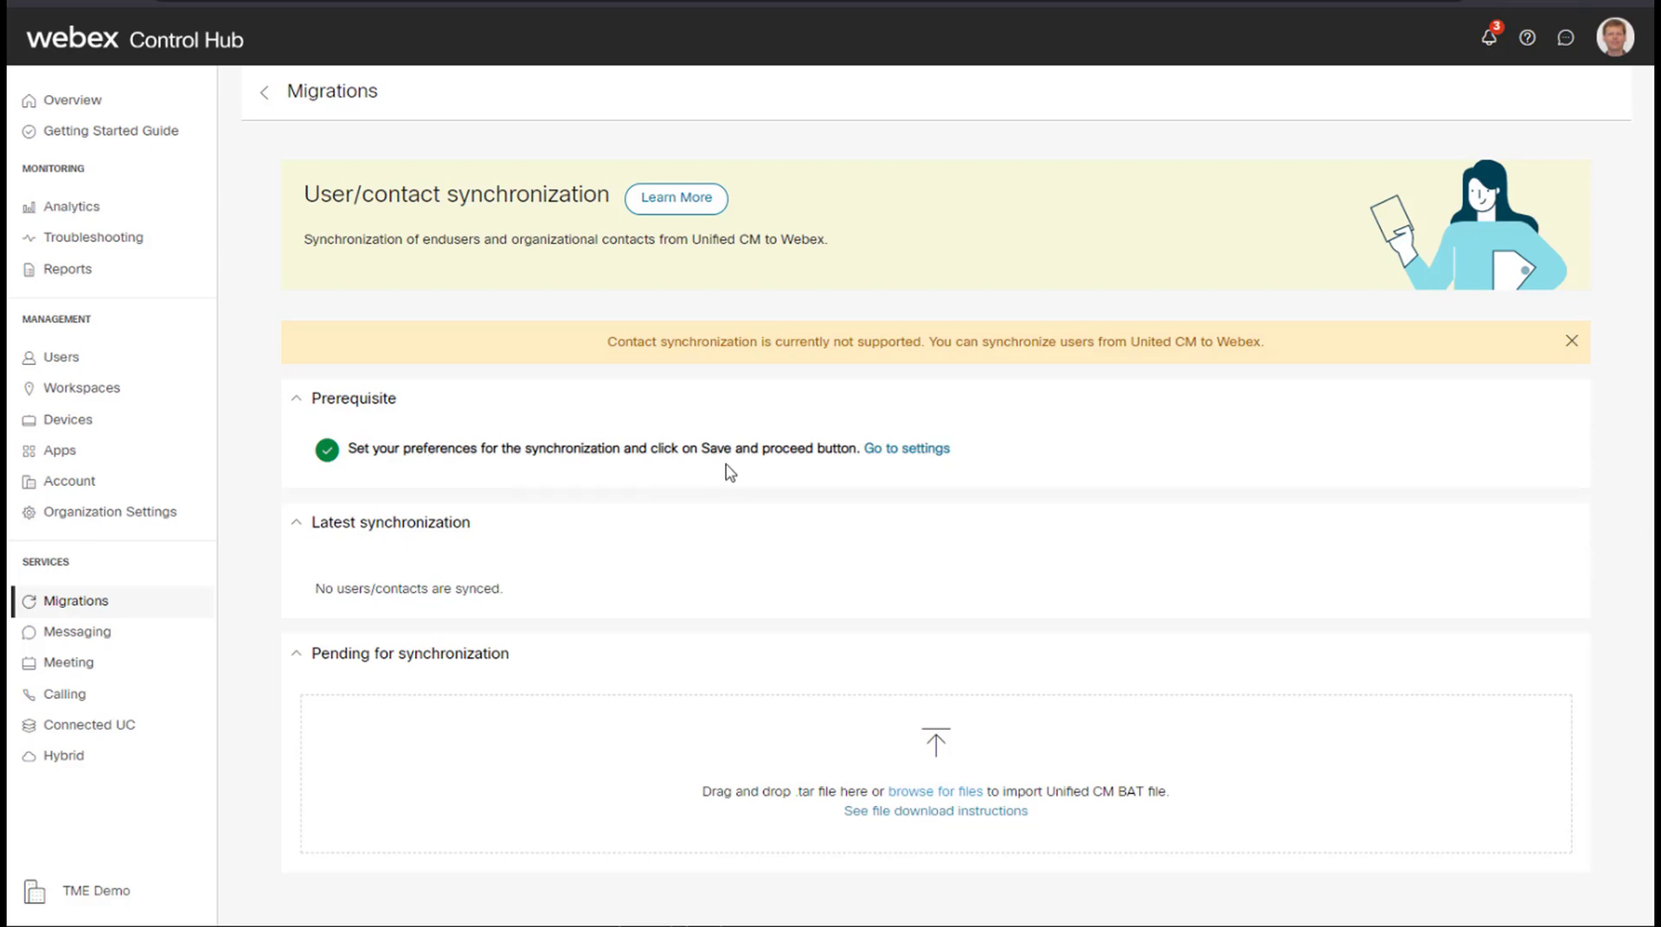
click(900, 450)
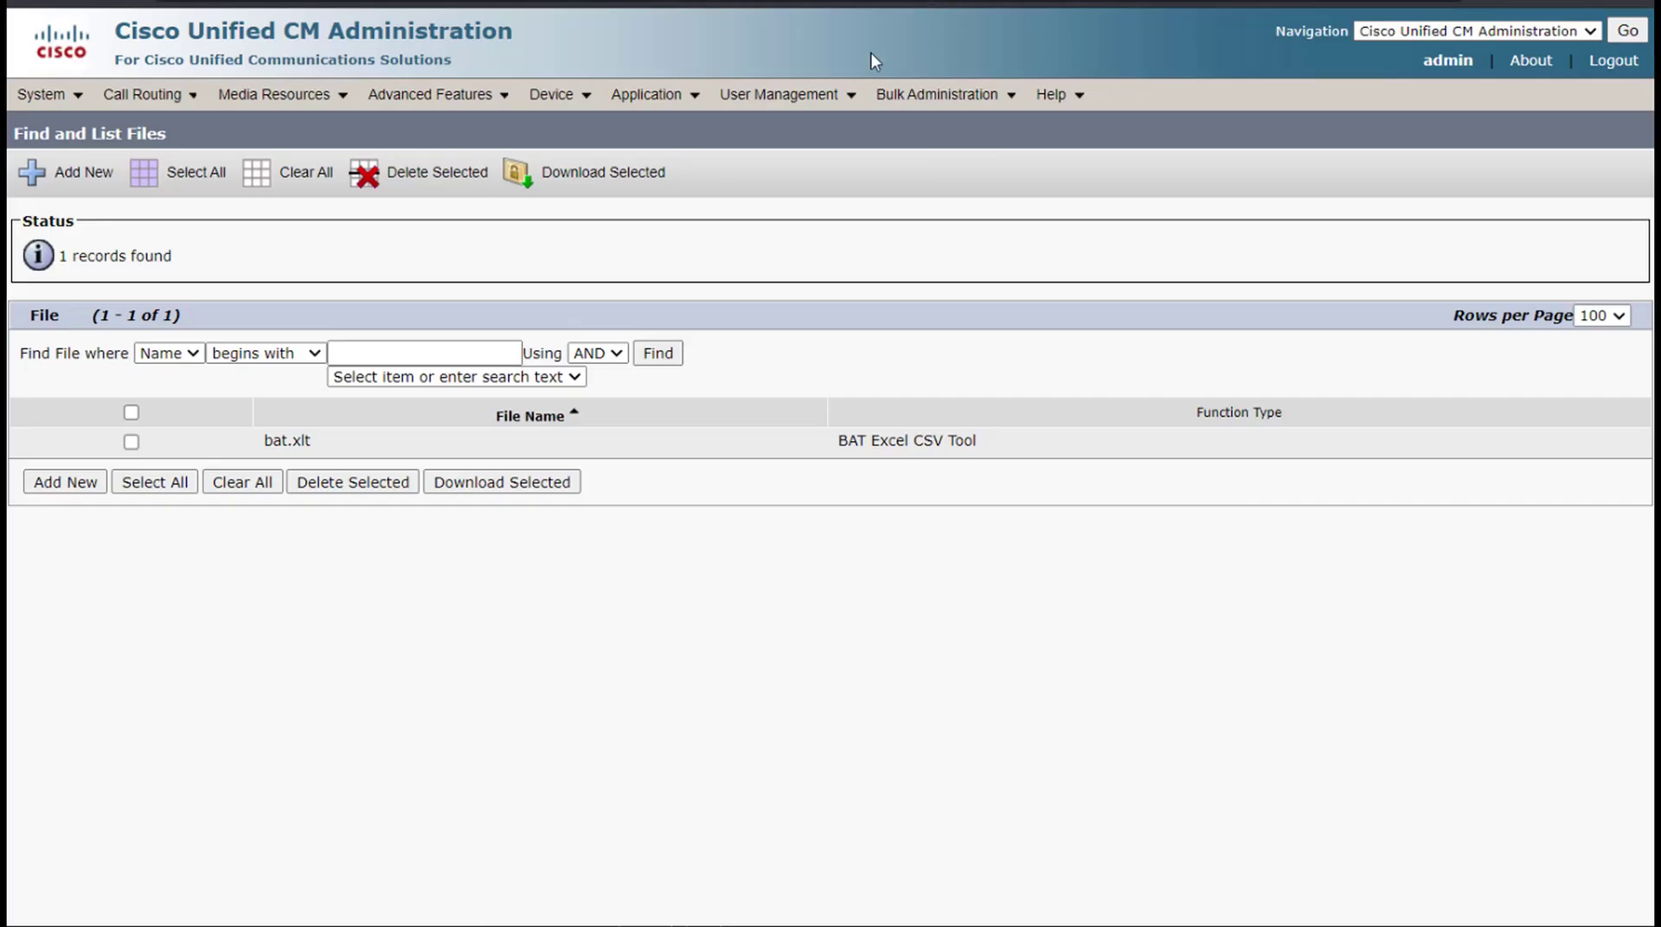
Step: Open the User Management > End User list (Find and List Users)
mouse_move(804, 94)
click(797, 158)
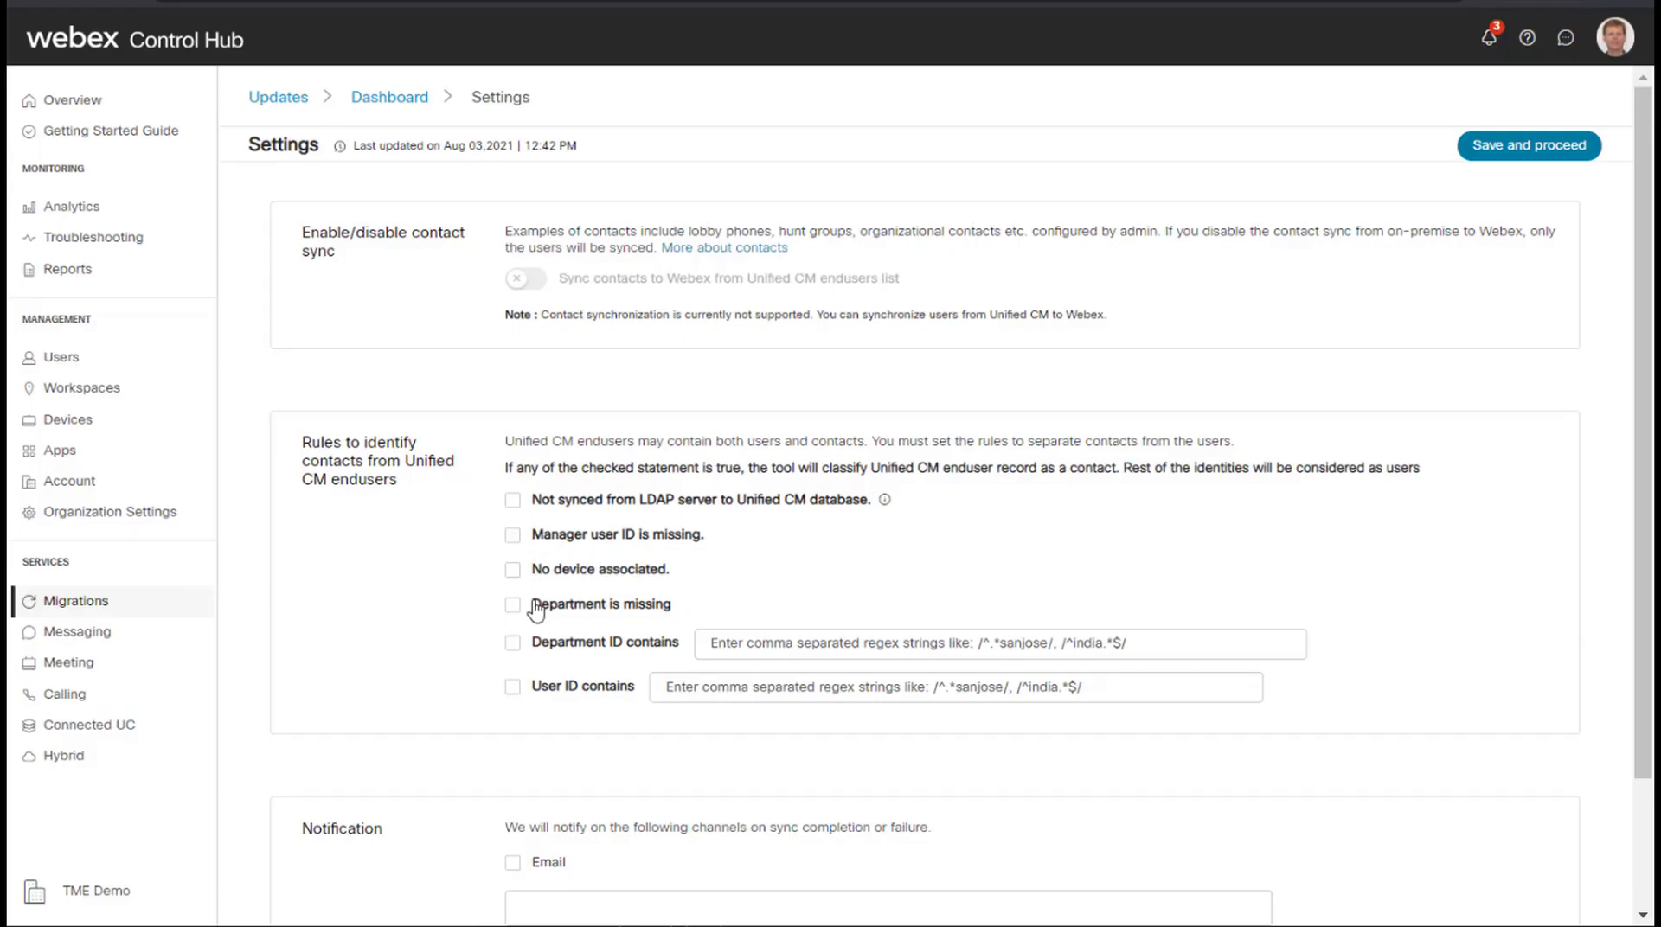
Step: Enable the 'User ID contains' contact rule with 'Help' and save the sync settings
click(512, 692)
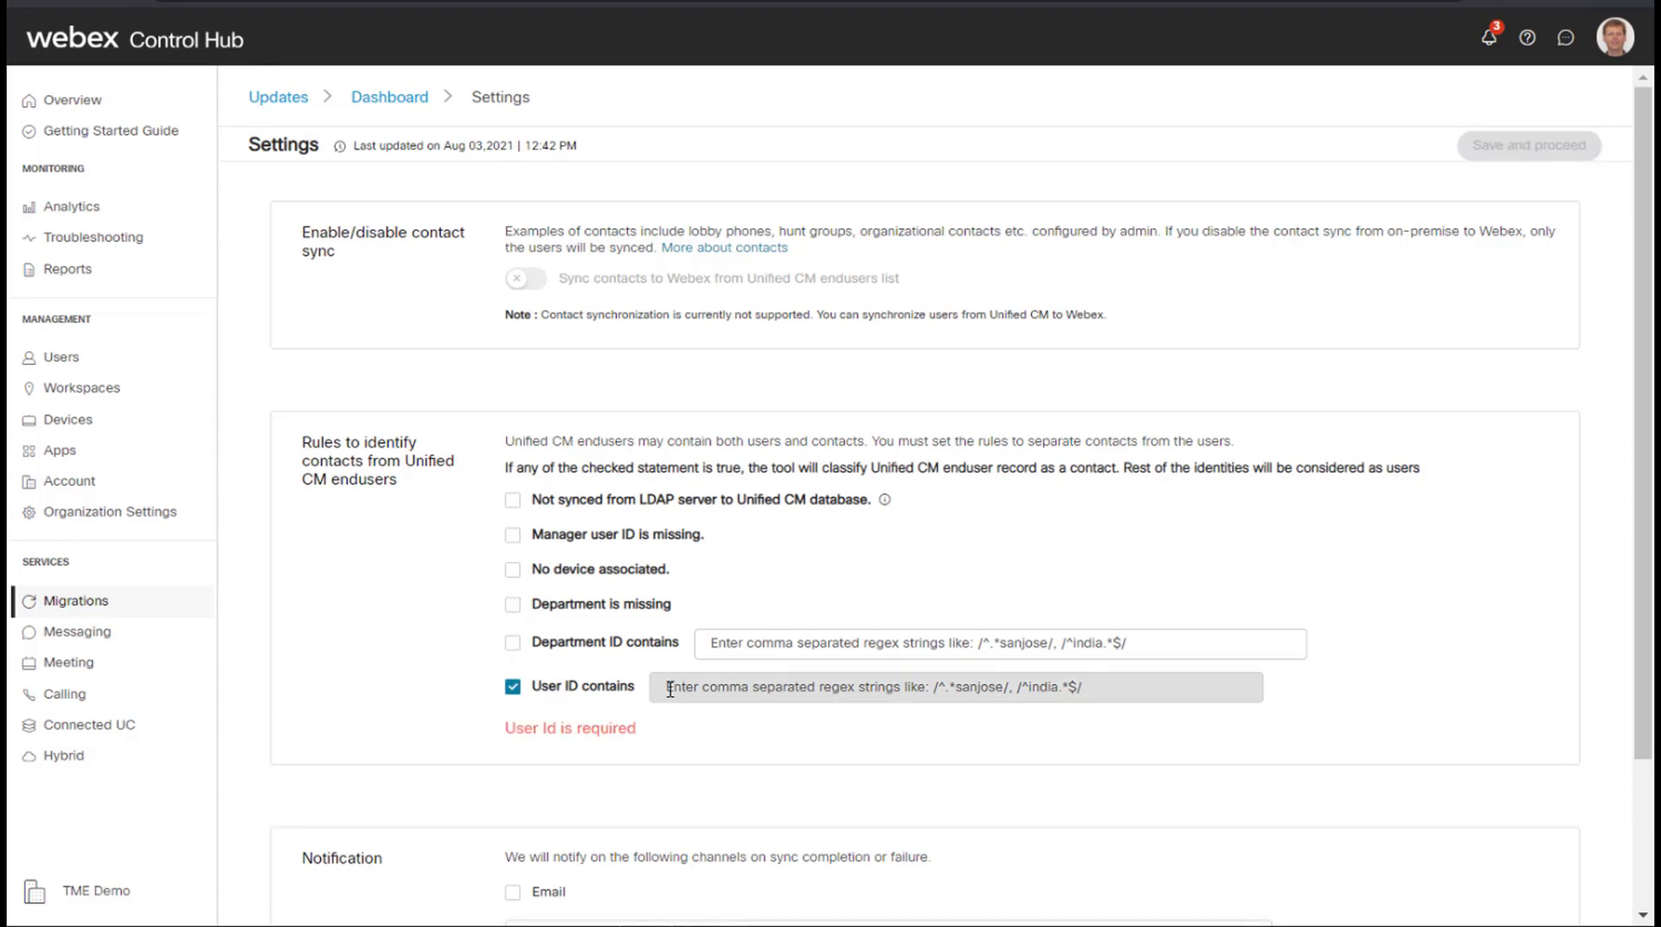
click(697, 687)
text(Help)
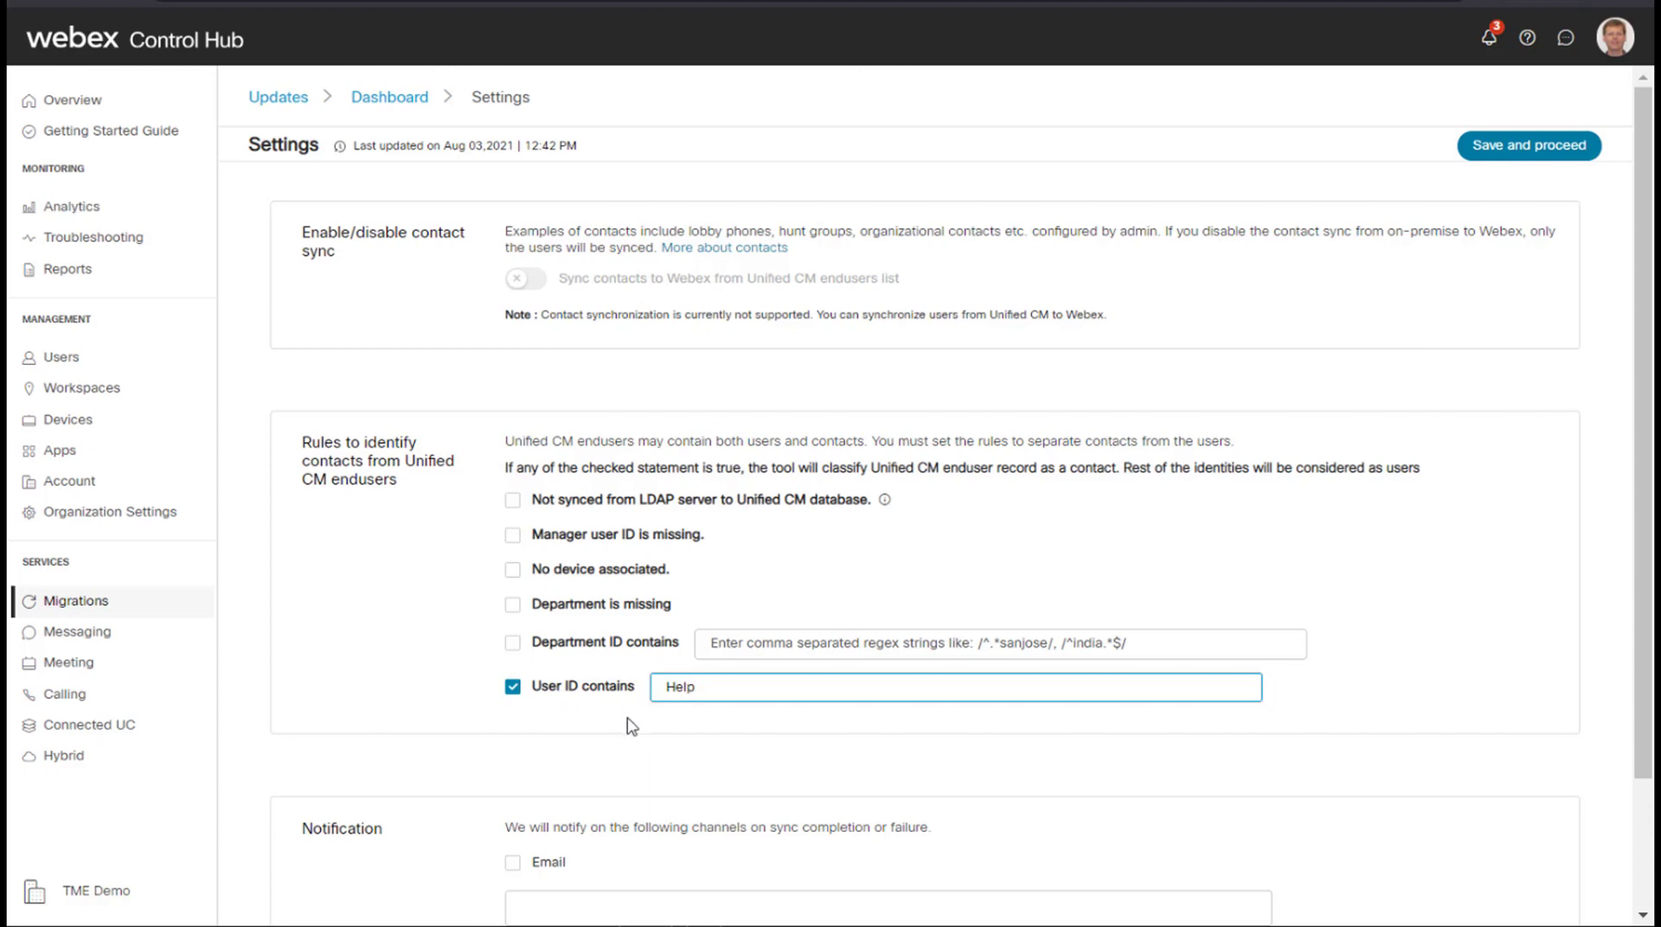
click(1470, 149)
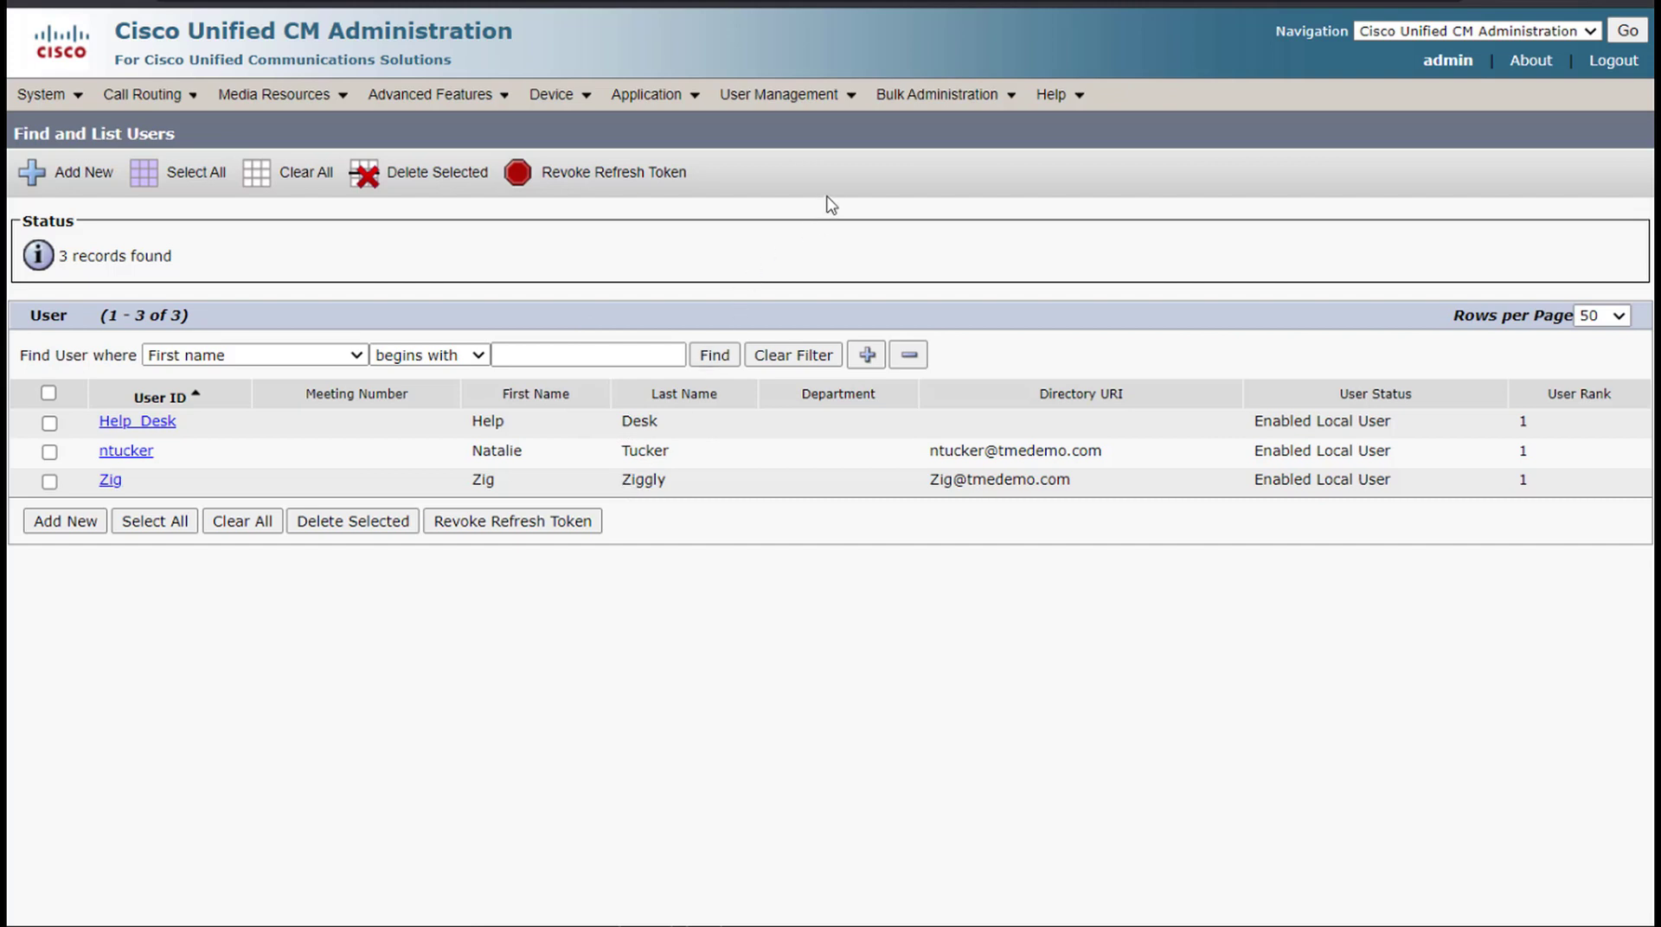
Step: Submit an immediate bulk export of all items to tar file Sync5
mouse_move(901, 107)
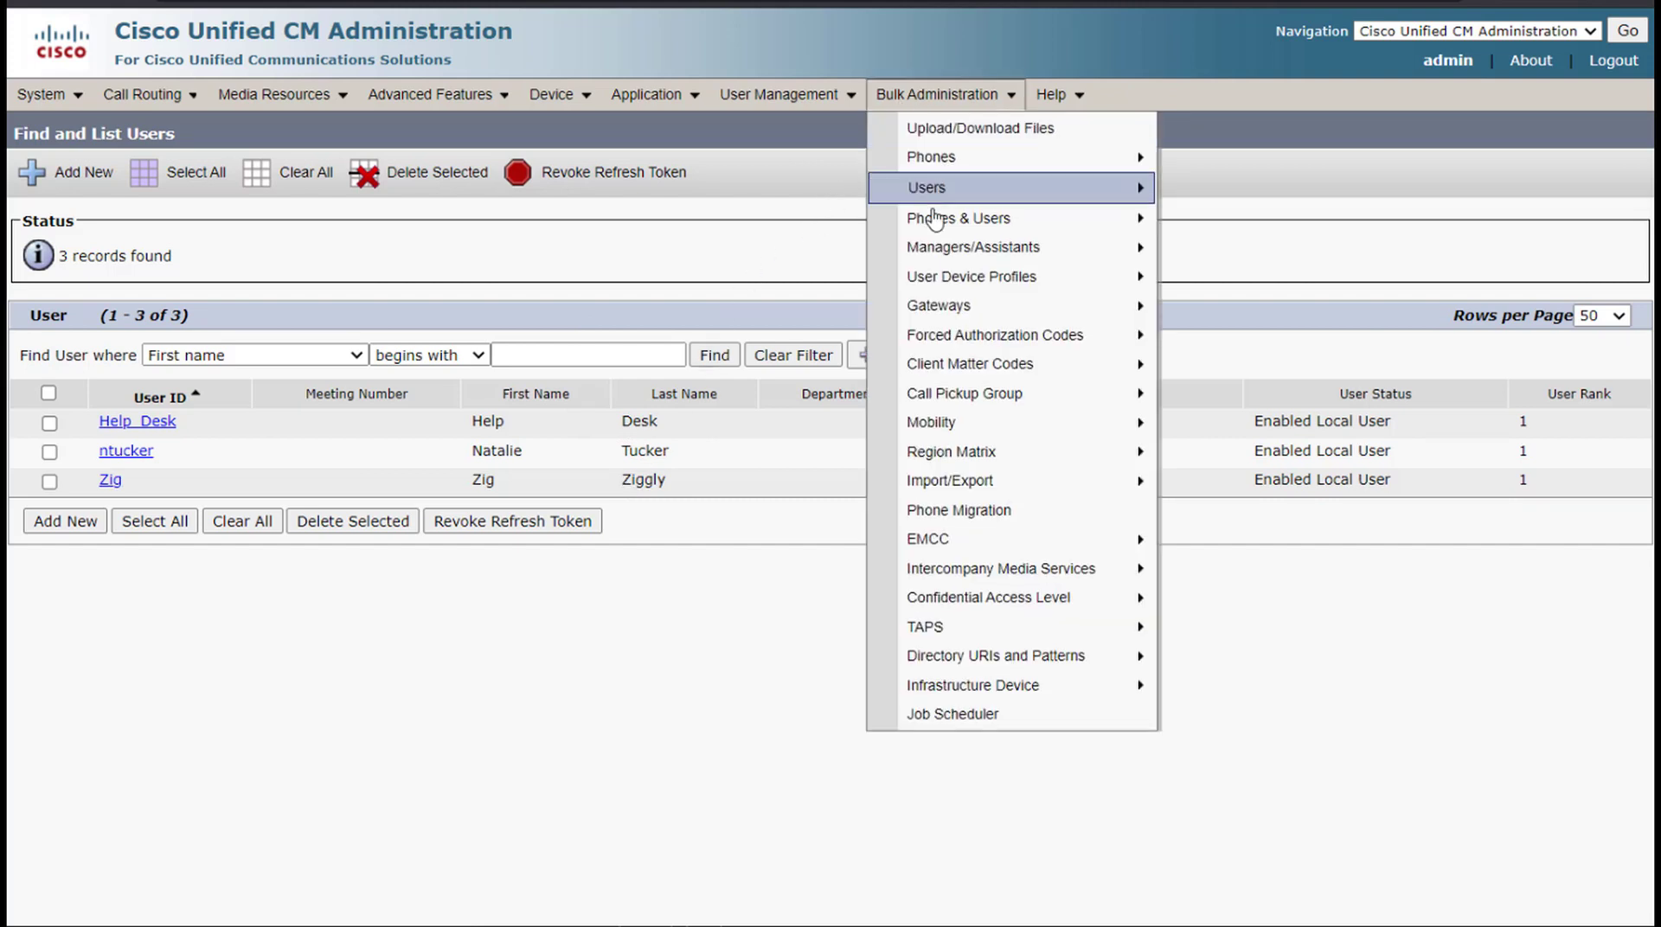
mouse_move(1019, 486)
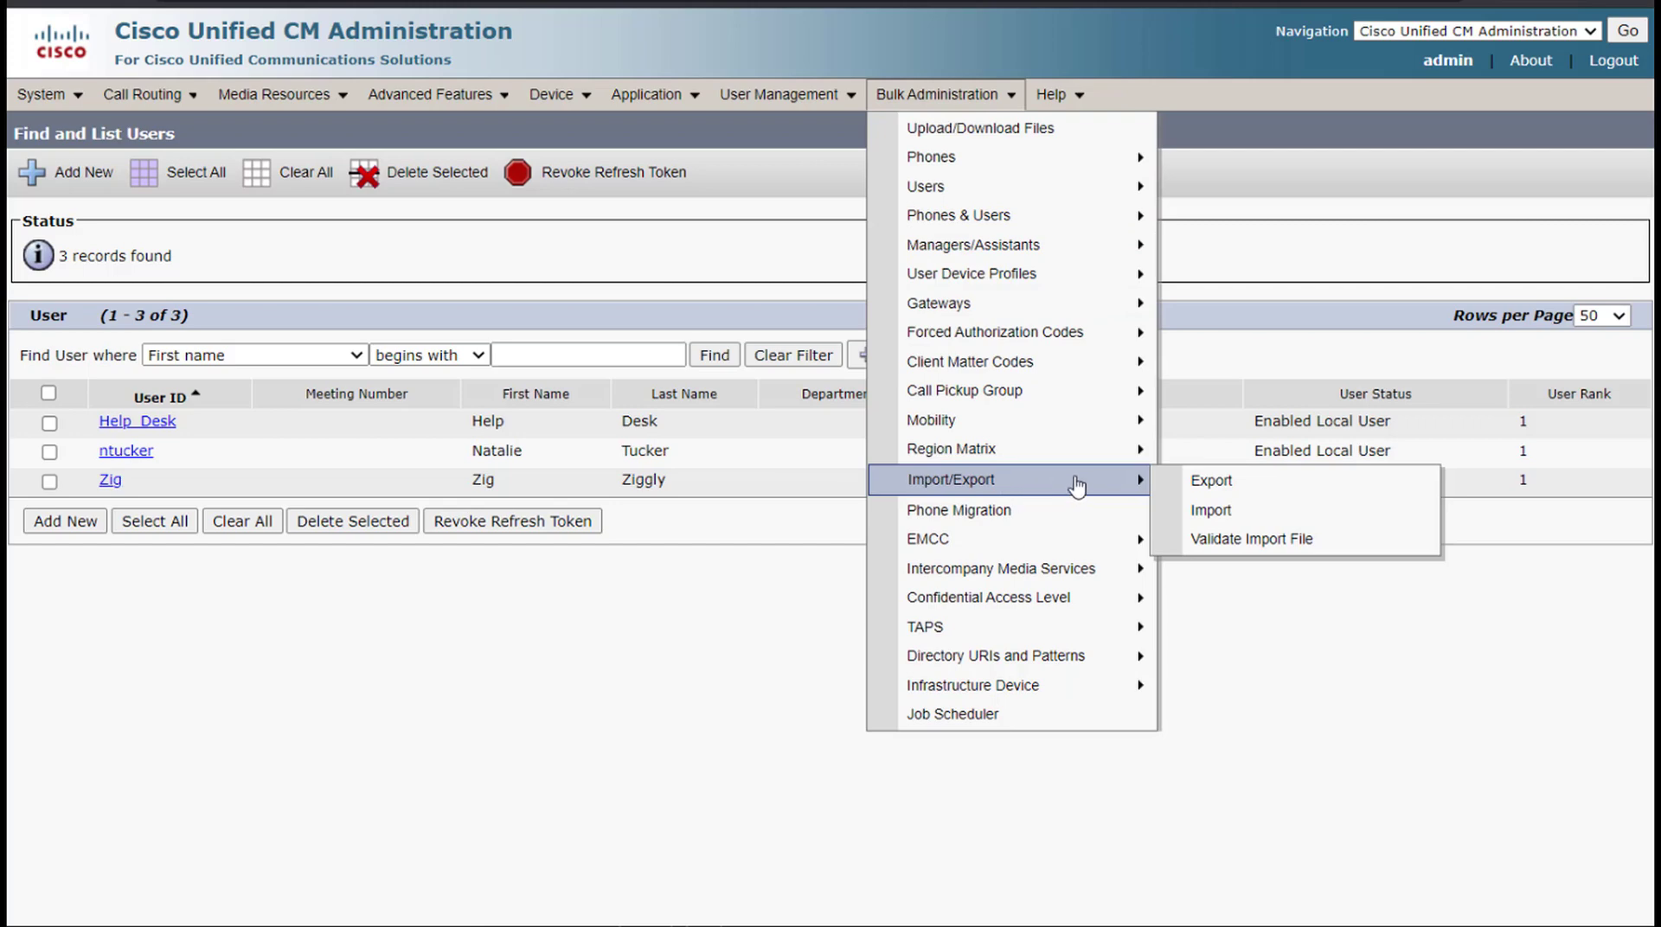
click(1209, 480)
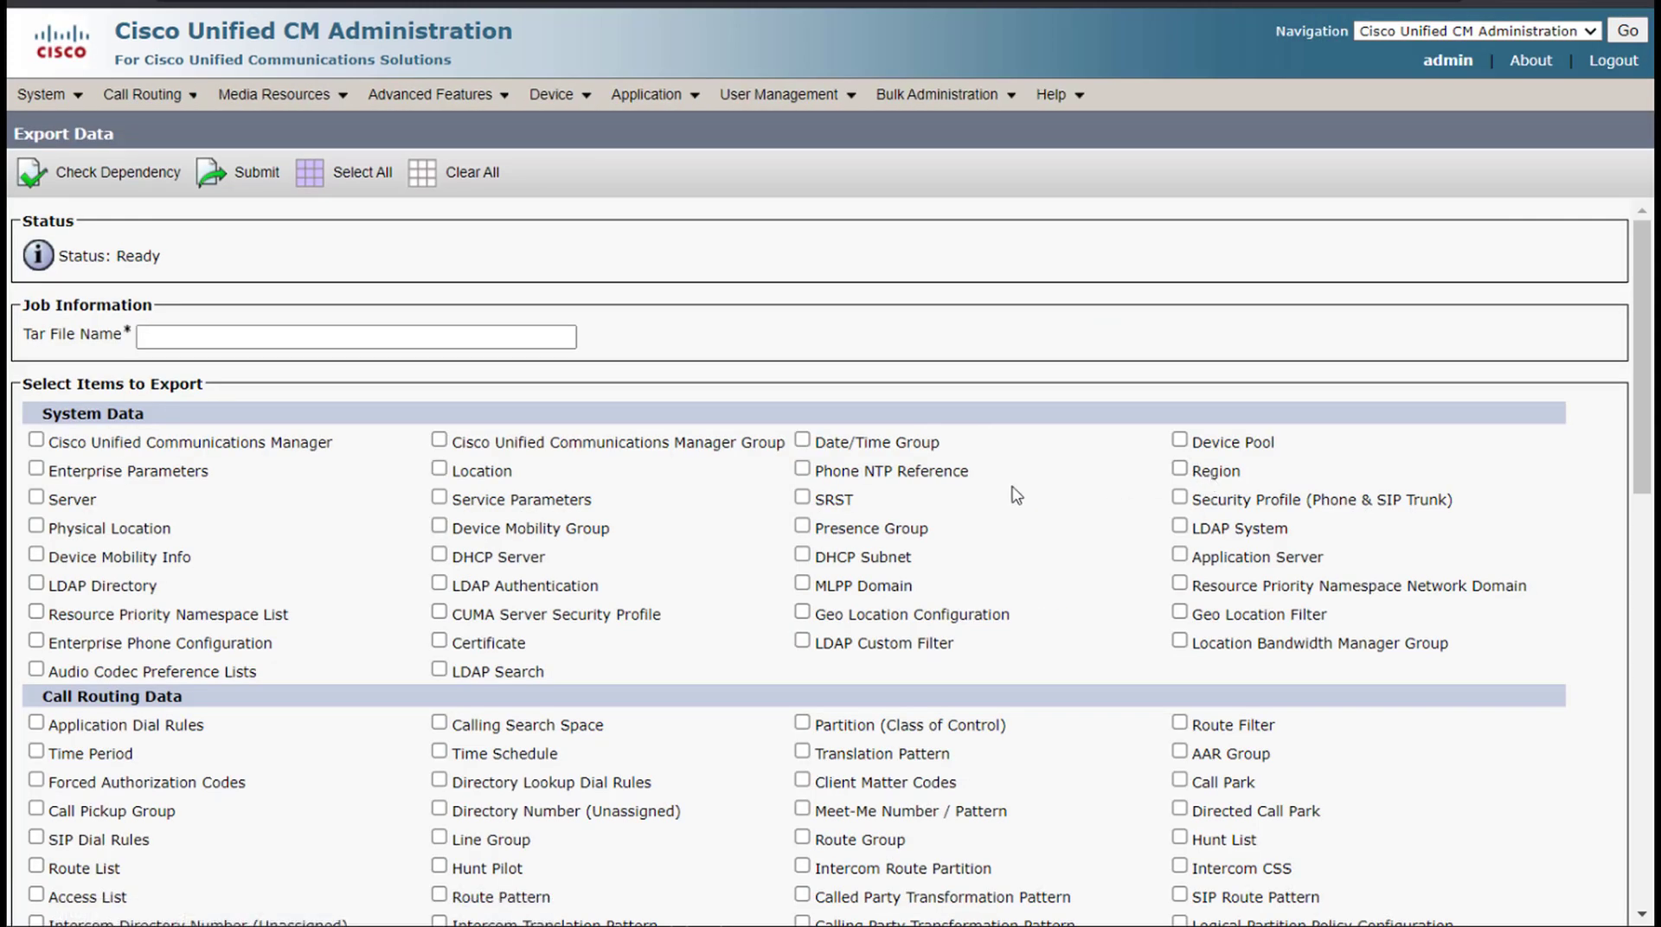
click(476, 337)
text(s)
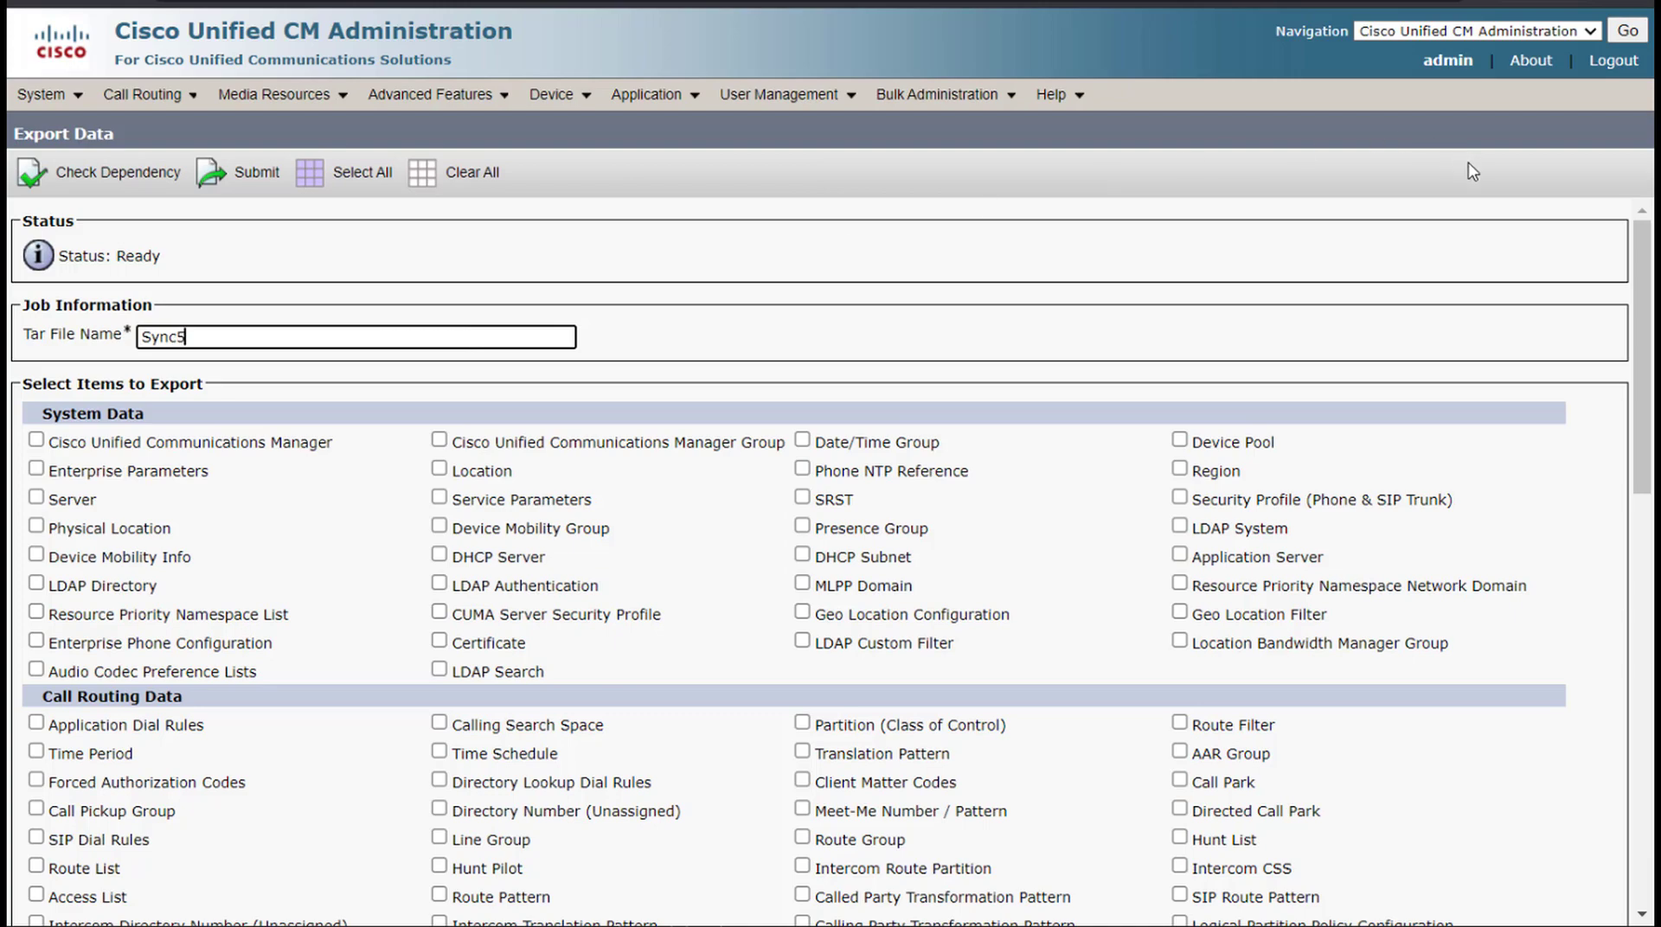
click(357, 197)
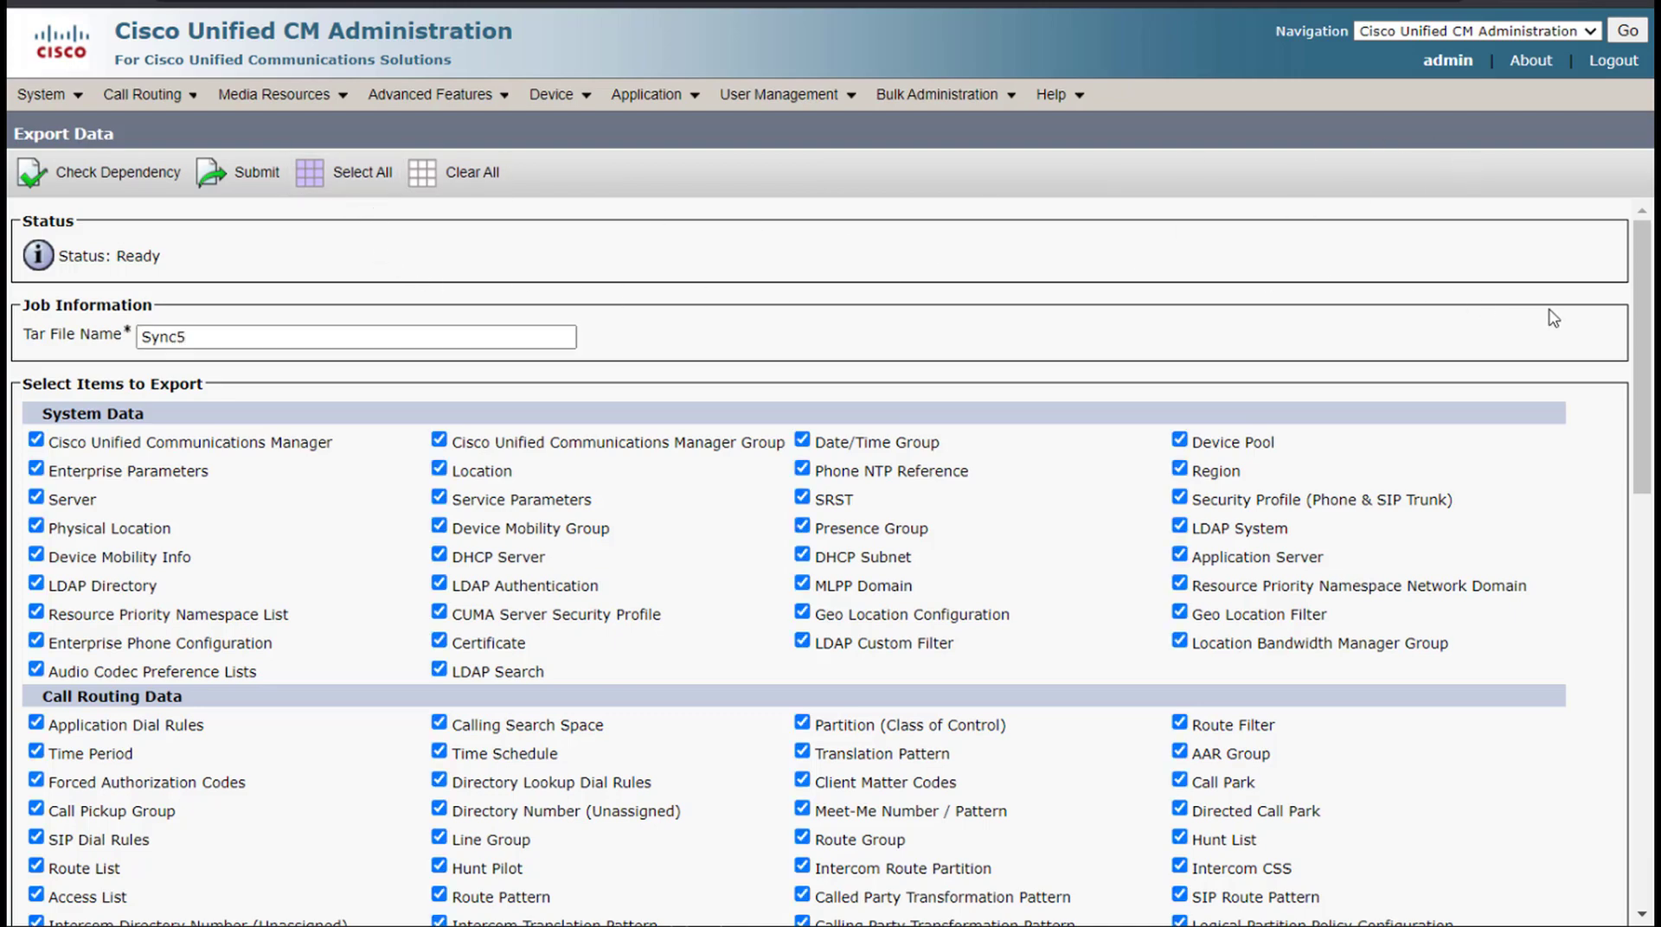
drag(1642, 329, 1644, 779)
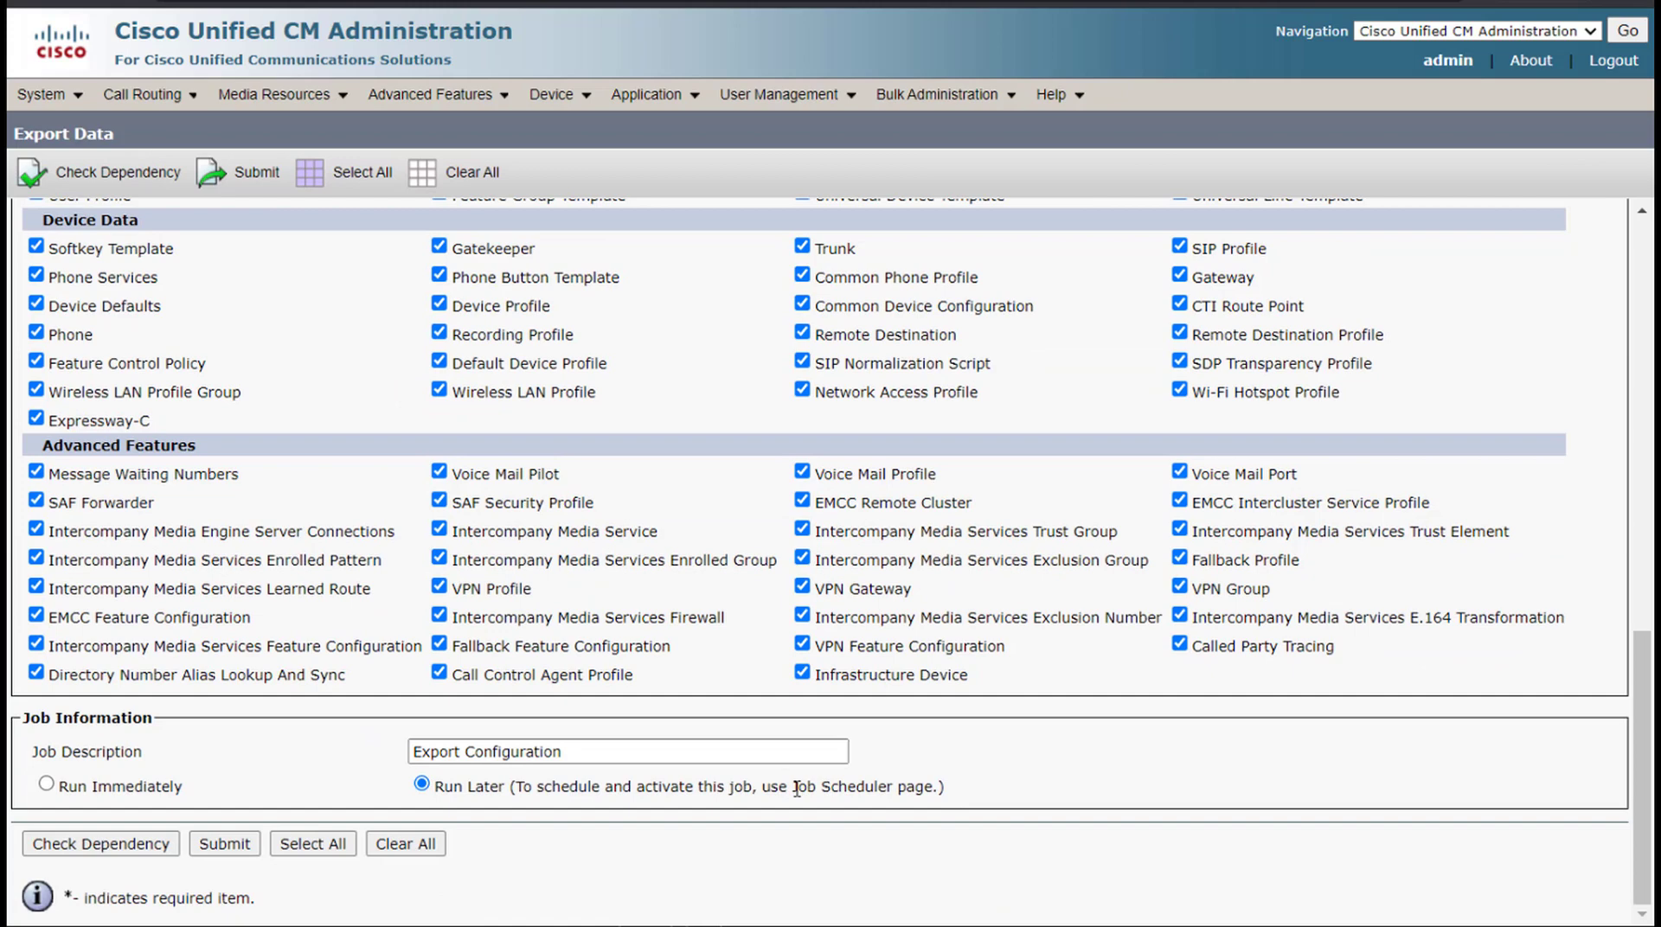
click(45, 785)
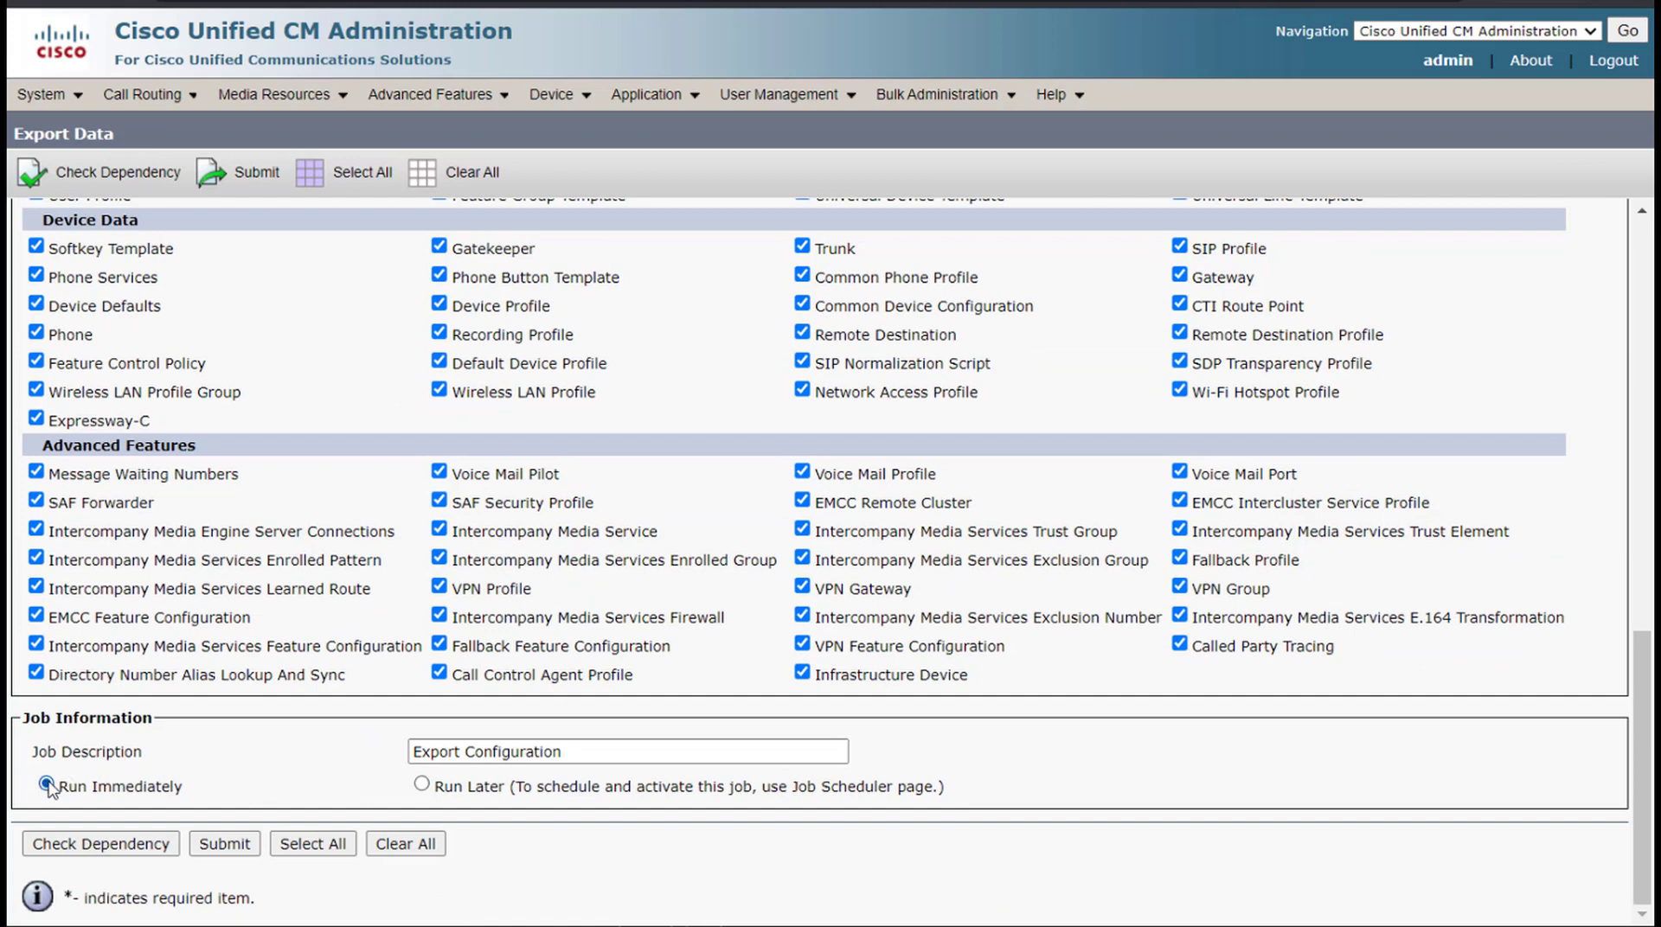
click(251, 847)
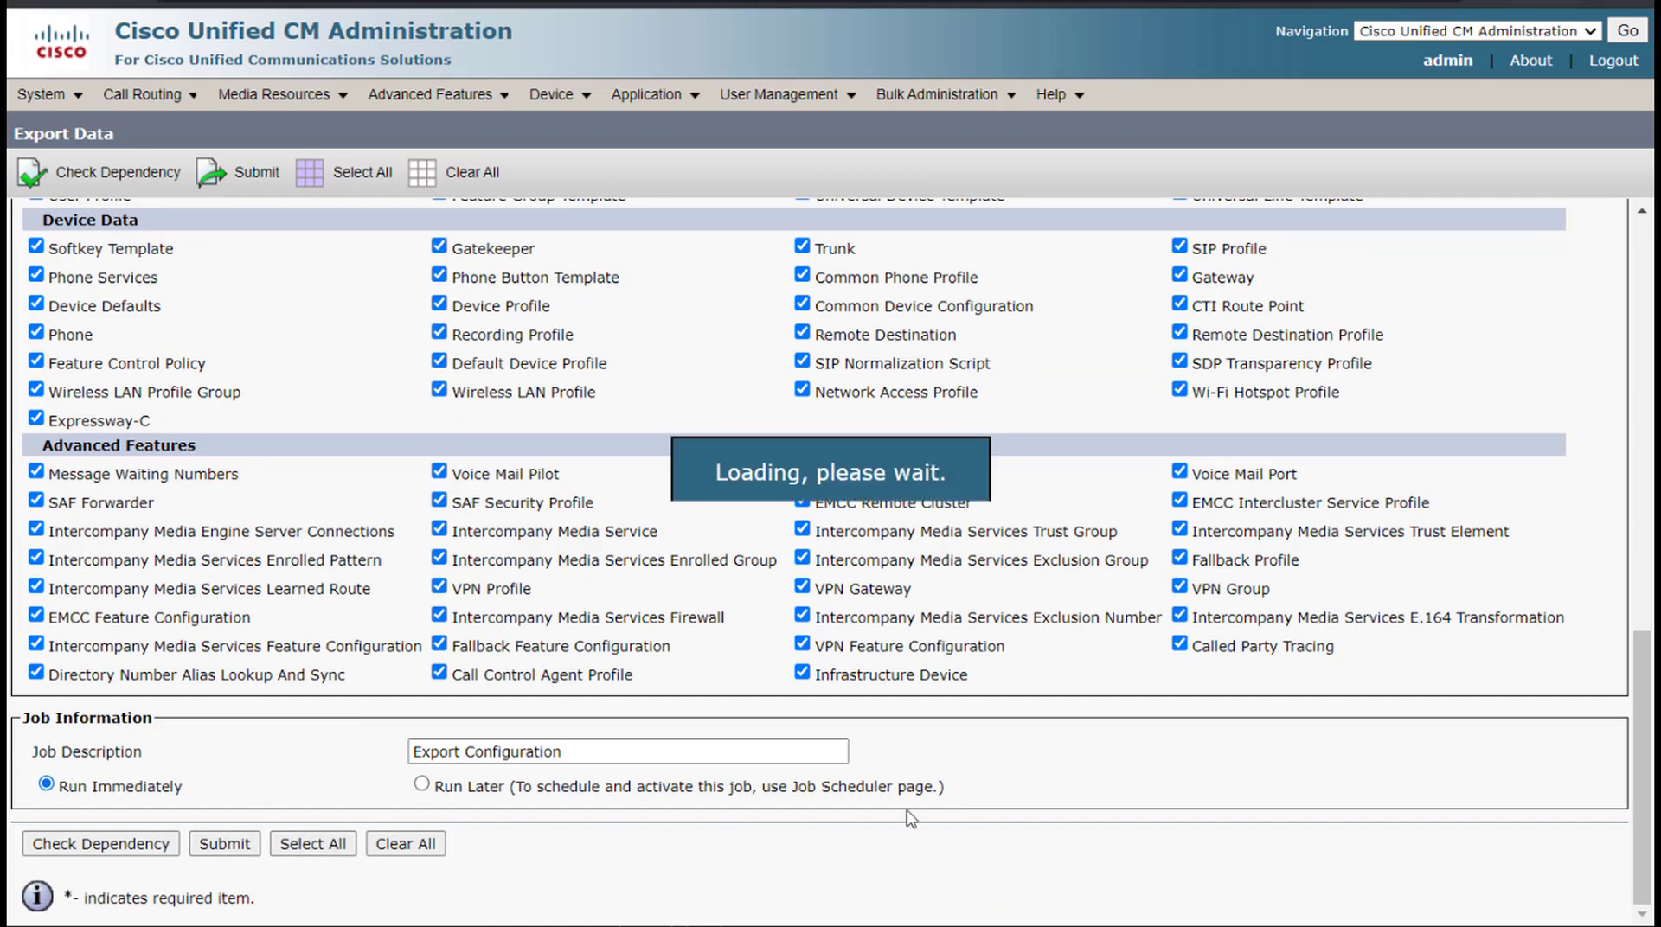
Step: Find the Sync5_08032021102541.tar file under Upload/Download Files and download it
mouse_move(921, 97)
click(922, 130)
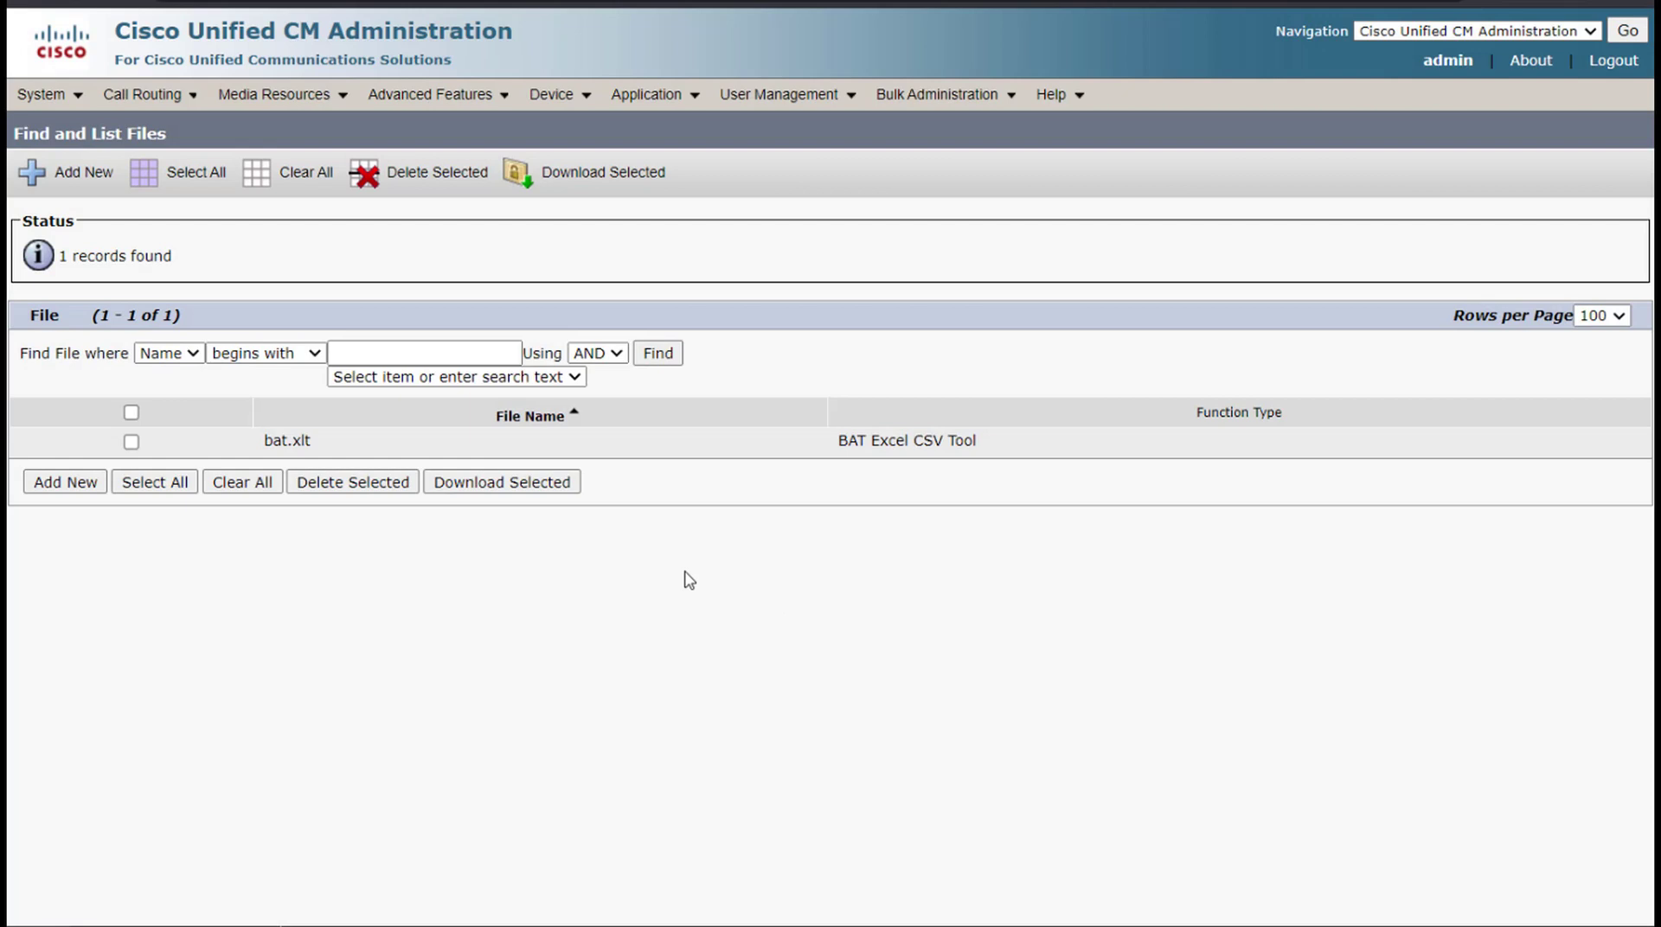
click(657, 354)
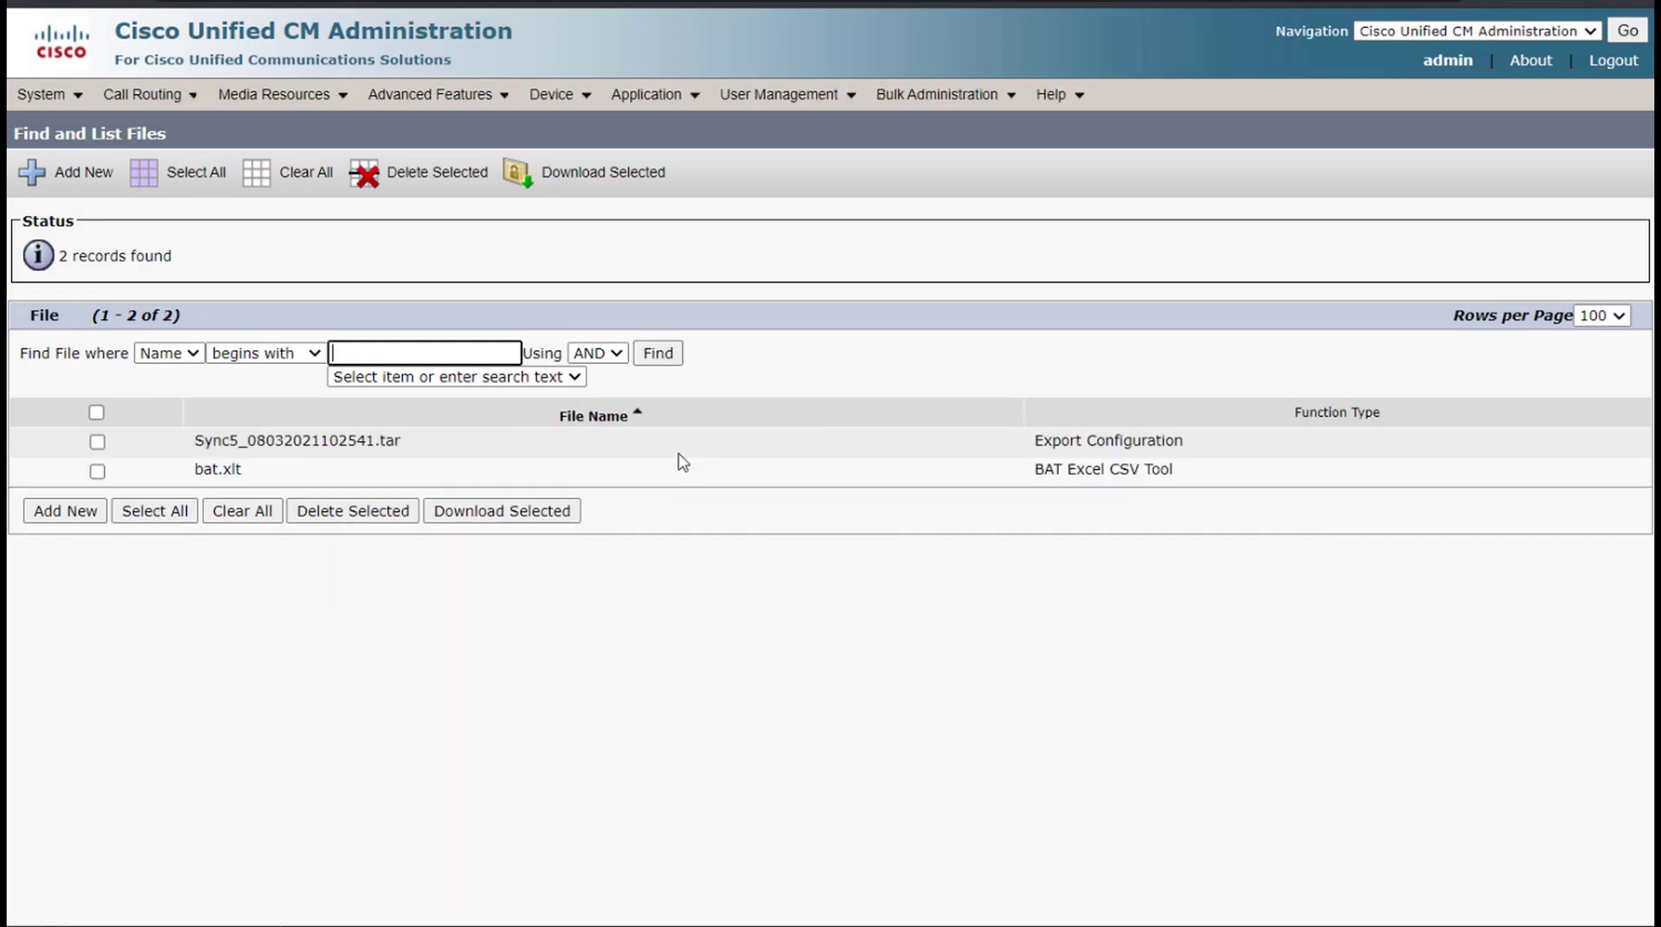
click(97, 442)
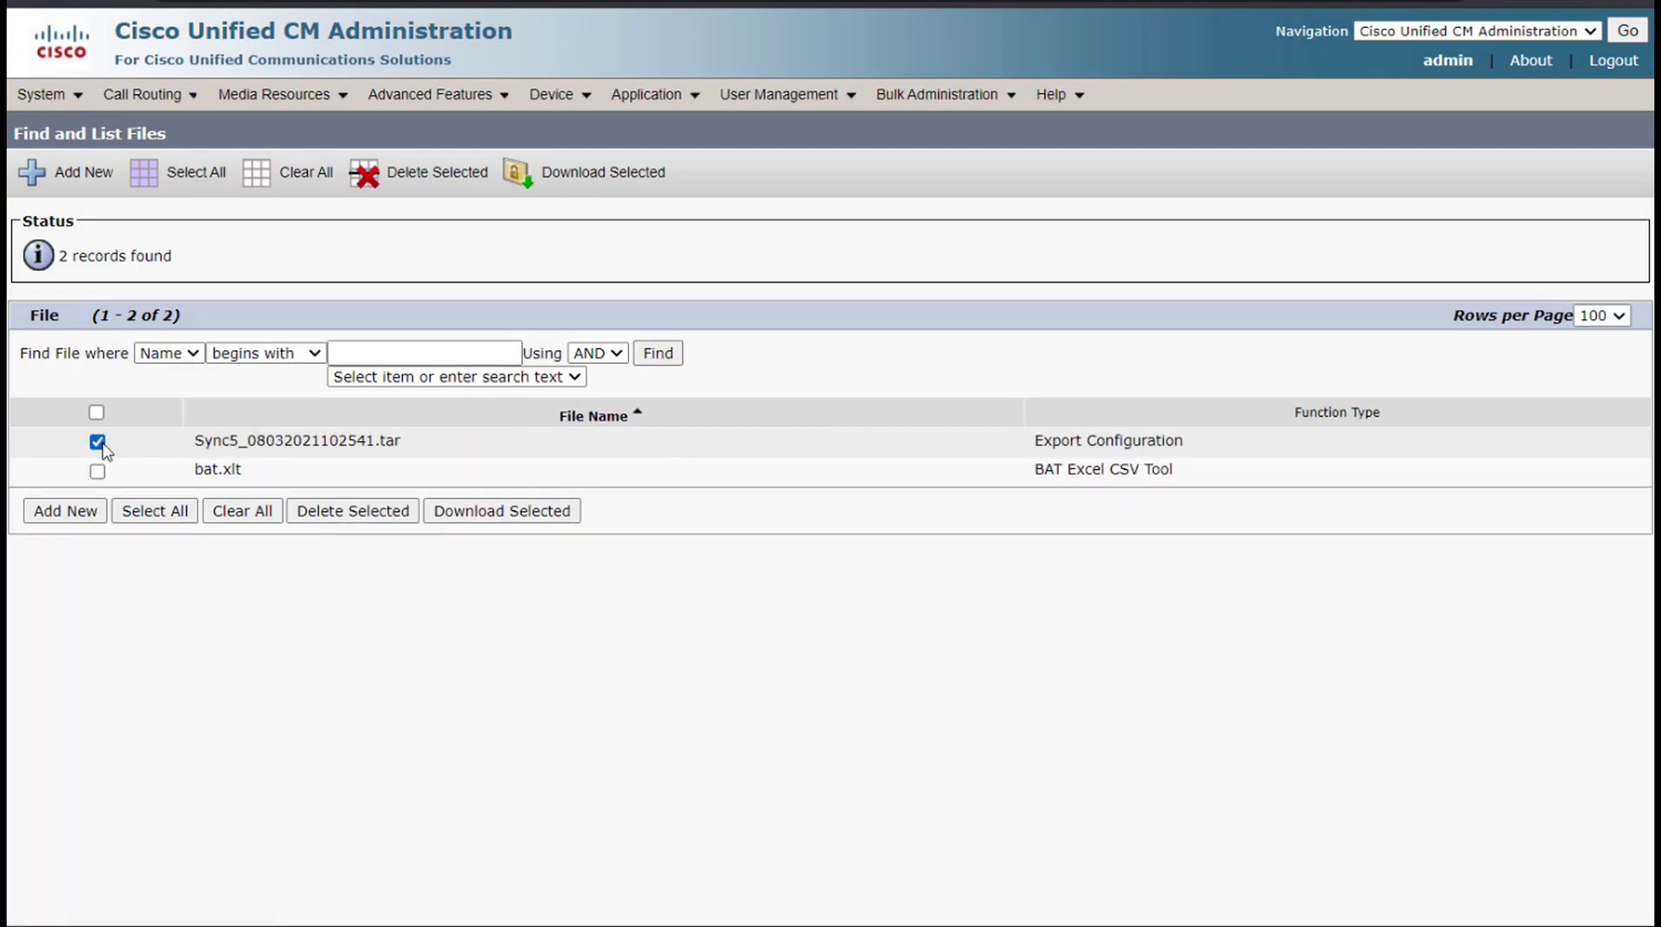
click(499, 515)
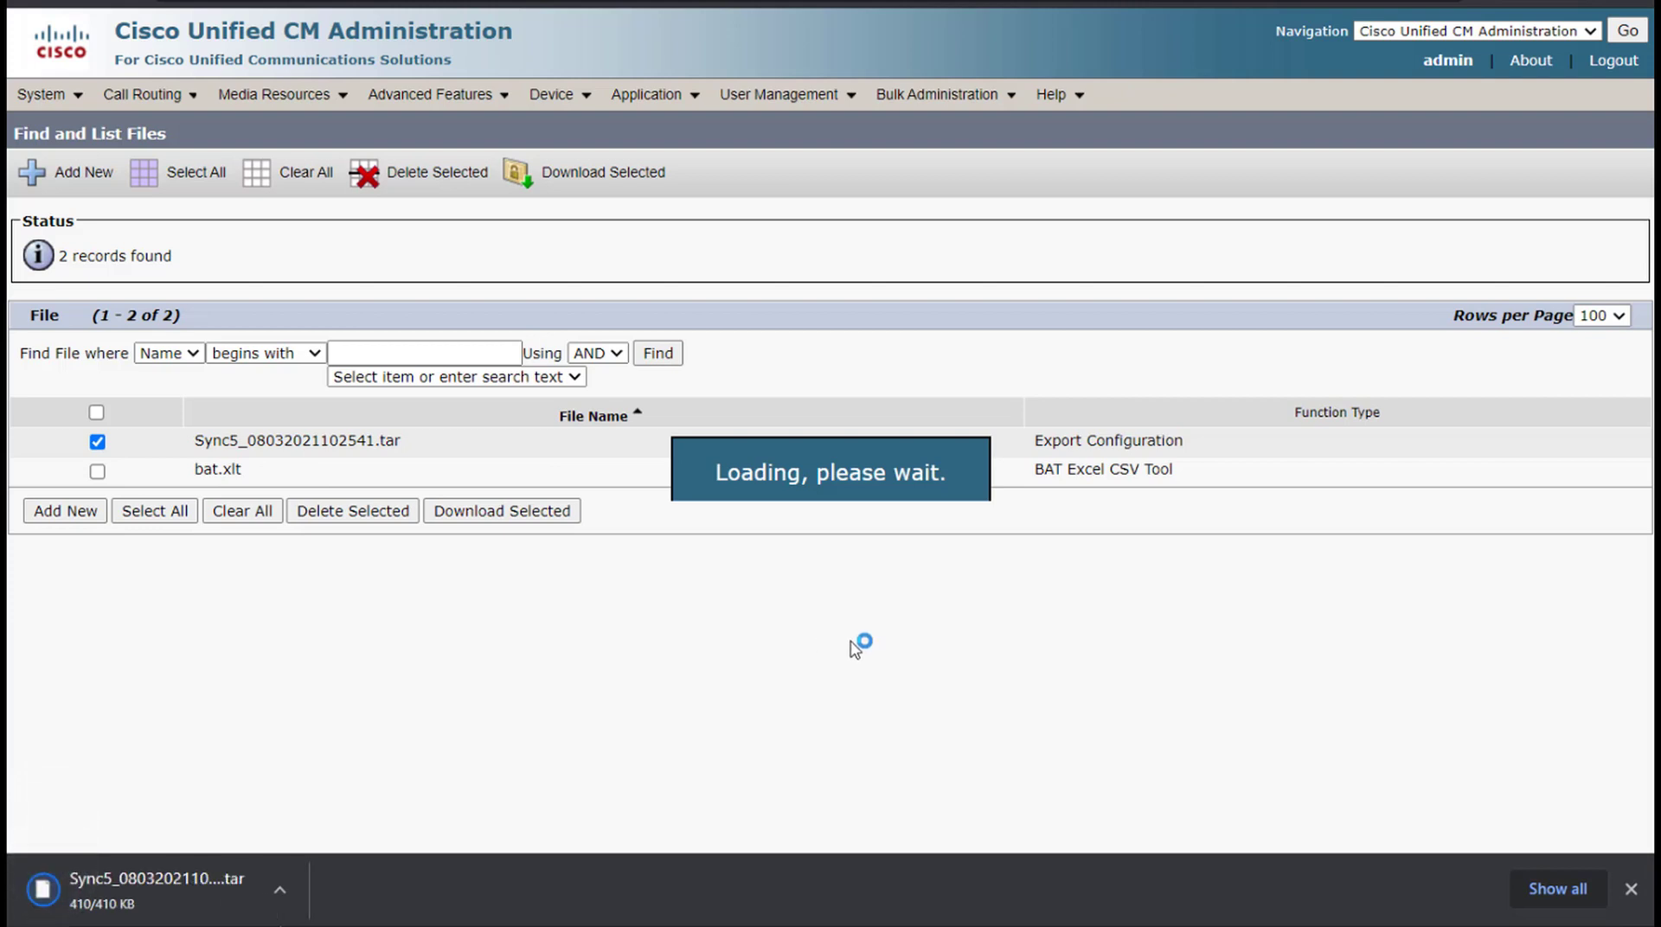
click(1631, 891)
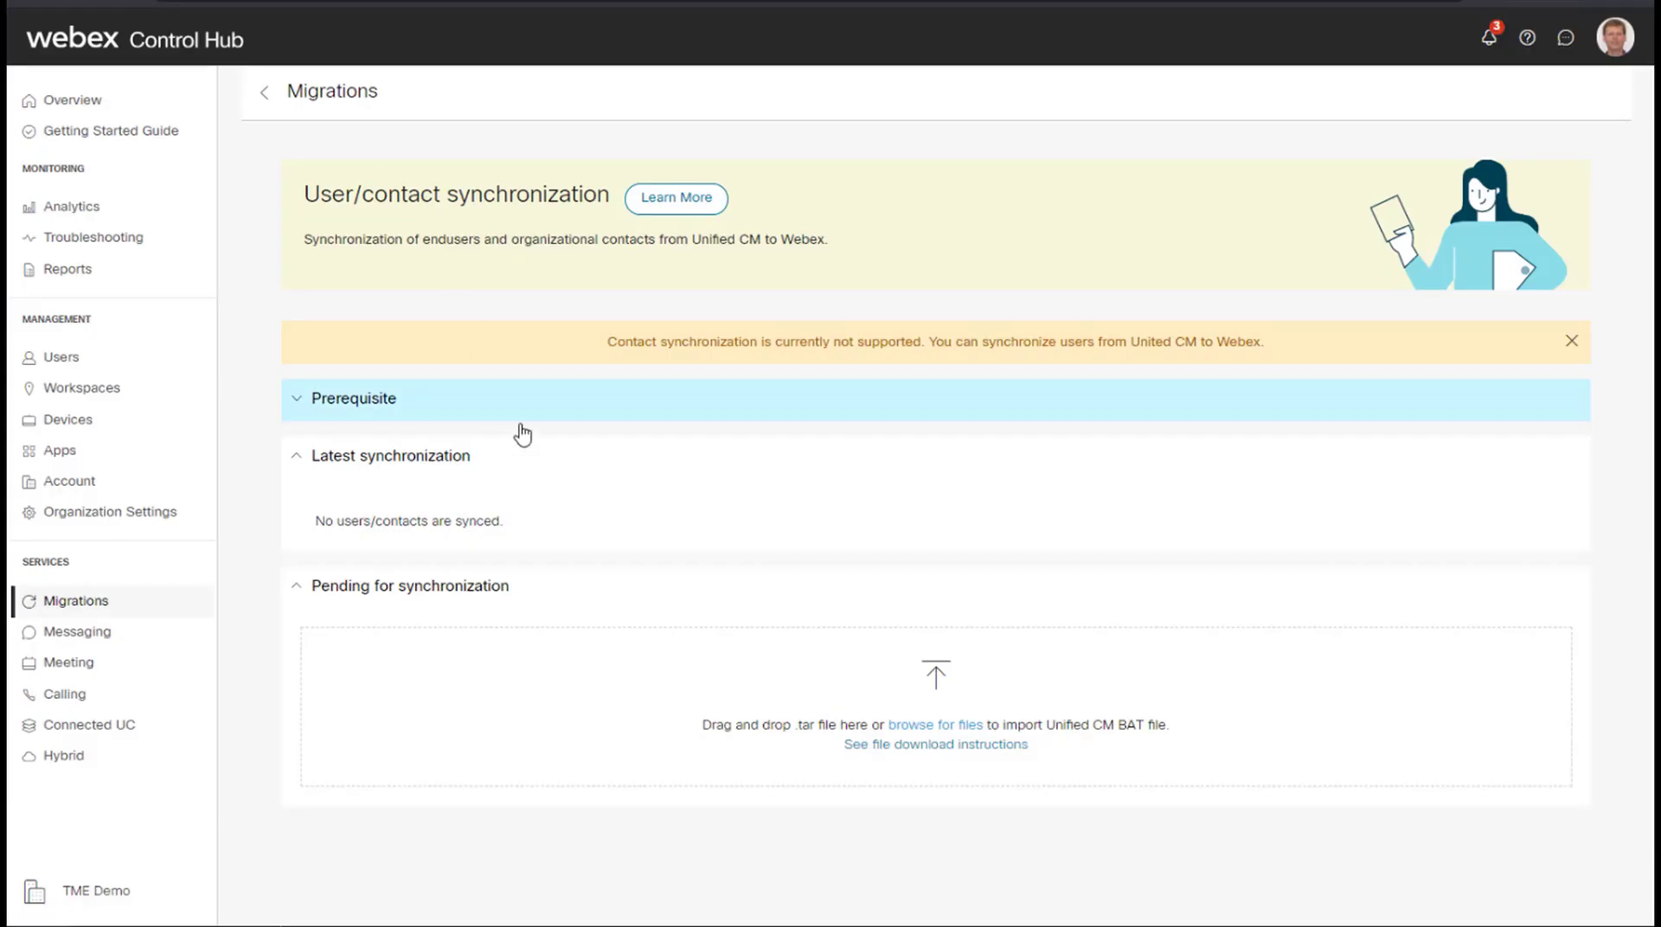
Step: Upload Sync5_08032021102541.tar into User/contact synchronization for import
click(933, 677)
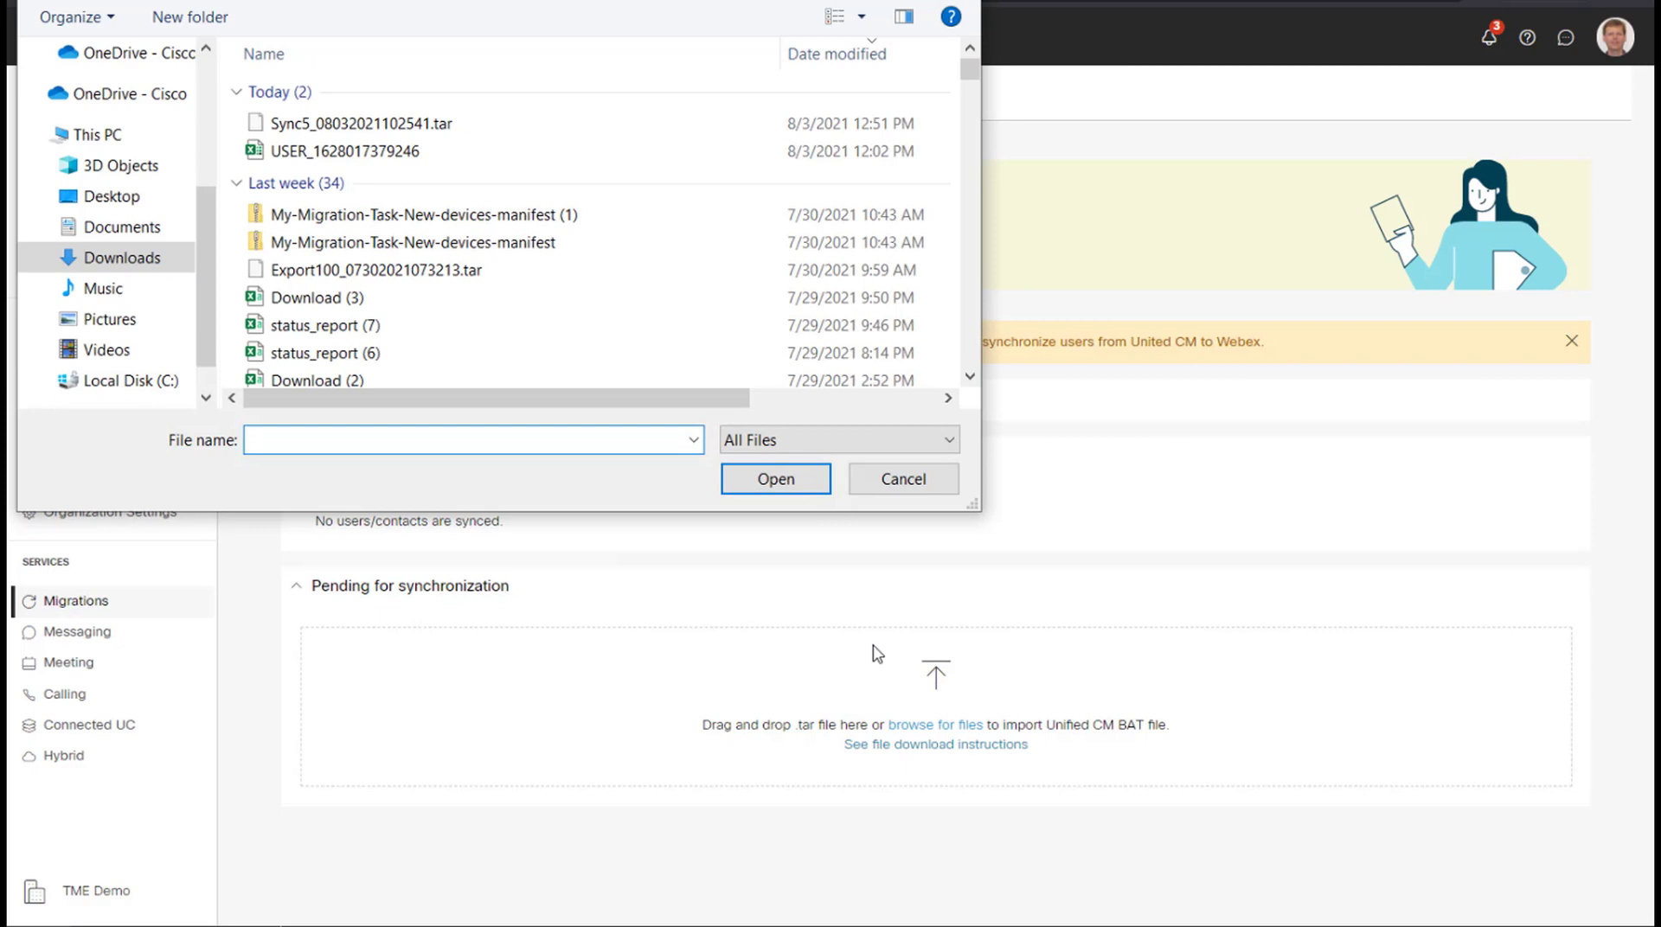
click(449, 124)
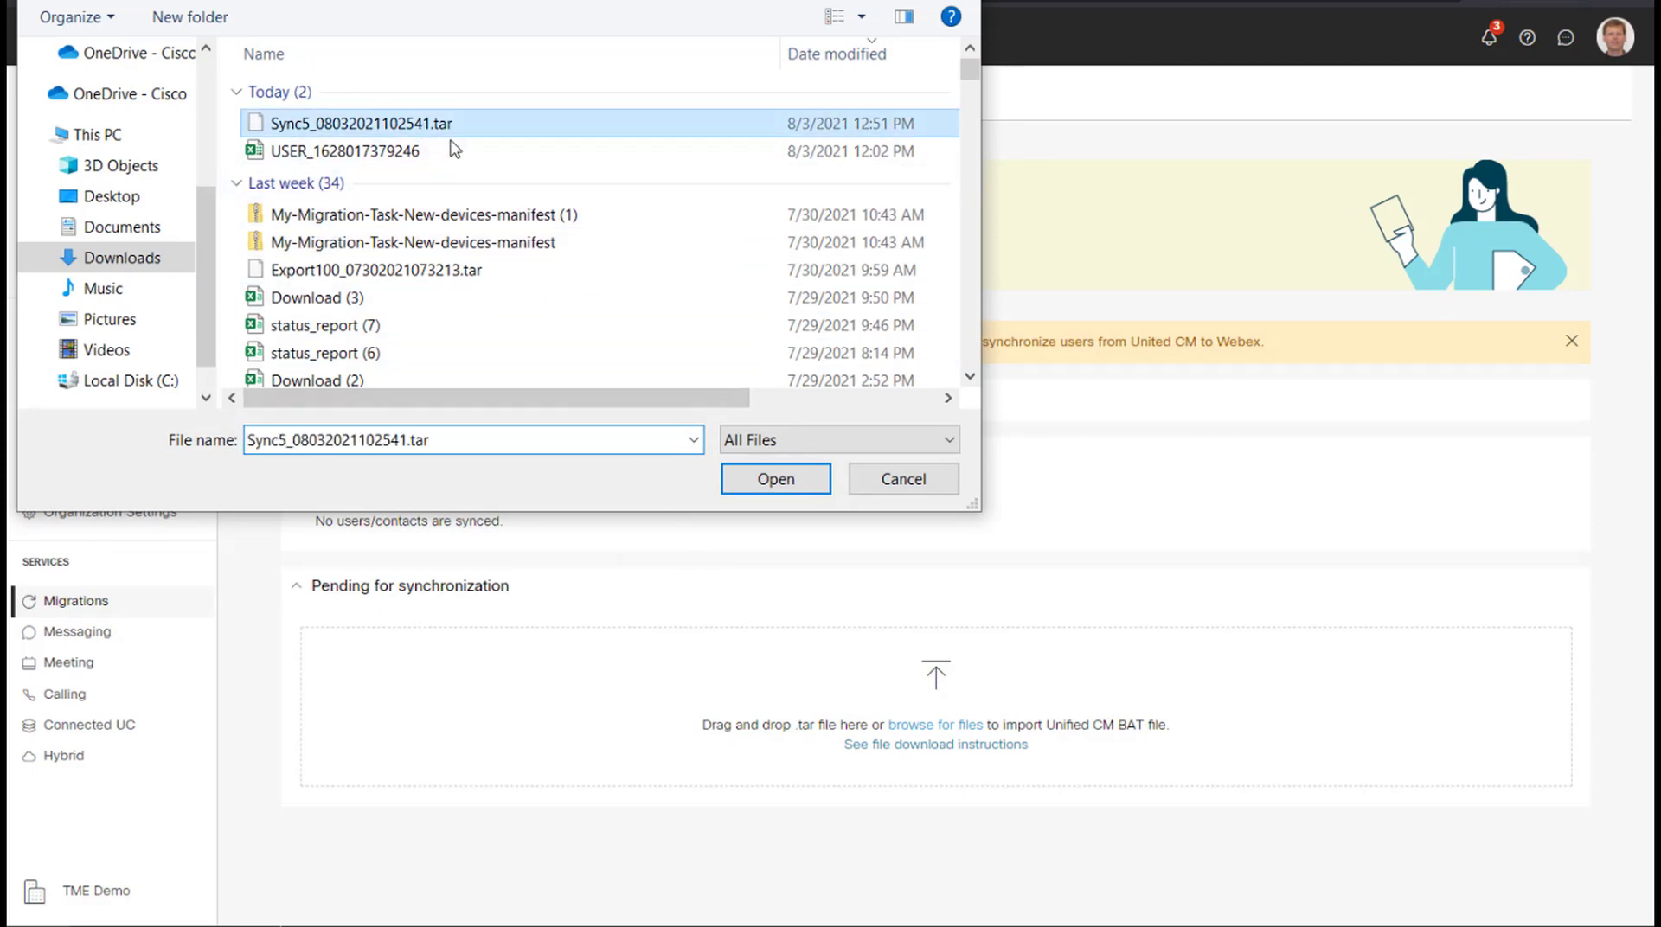
click(794, 490)
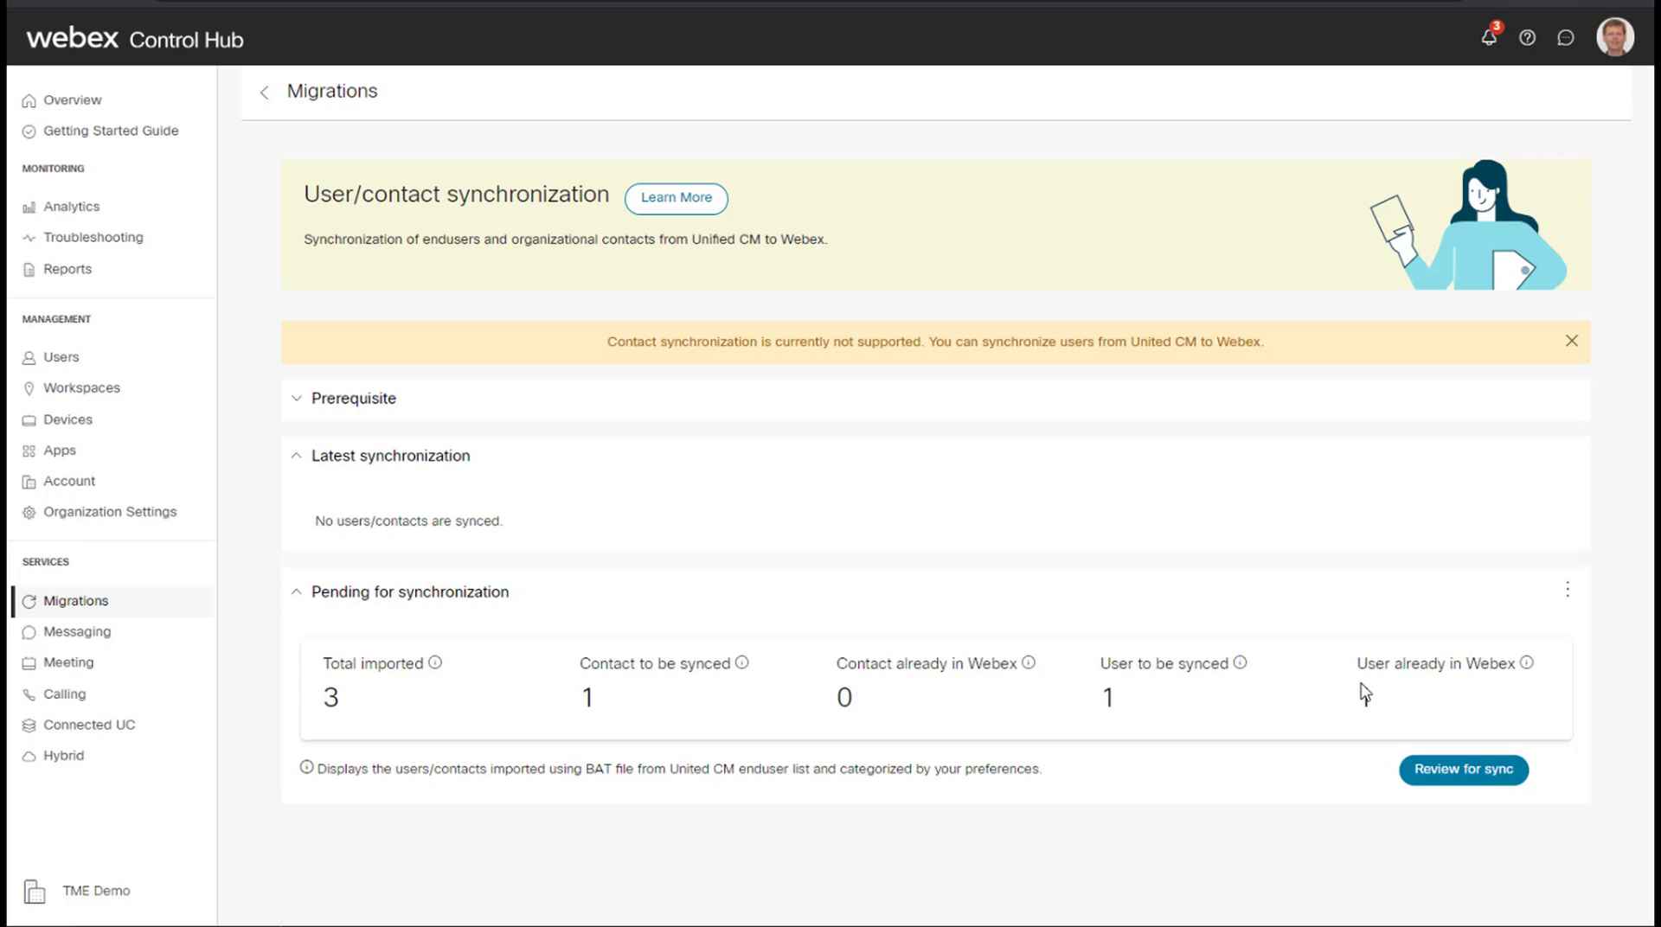
Step: Step through the Users and Contacts review, checking Help Desk is a contact, to the Summary
click(1441, 772)
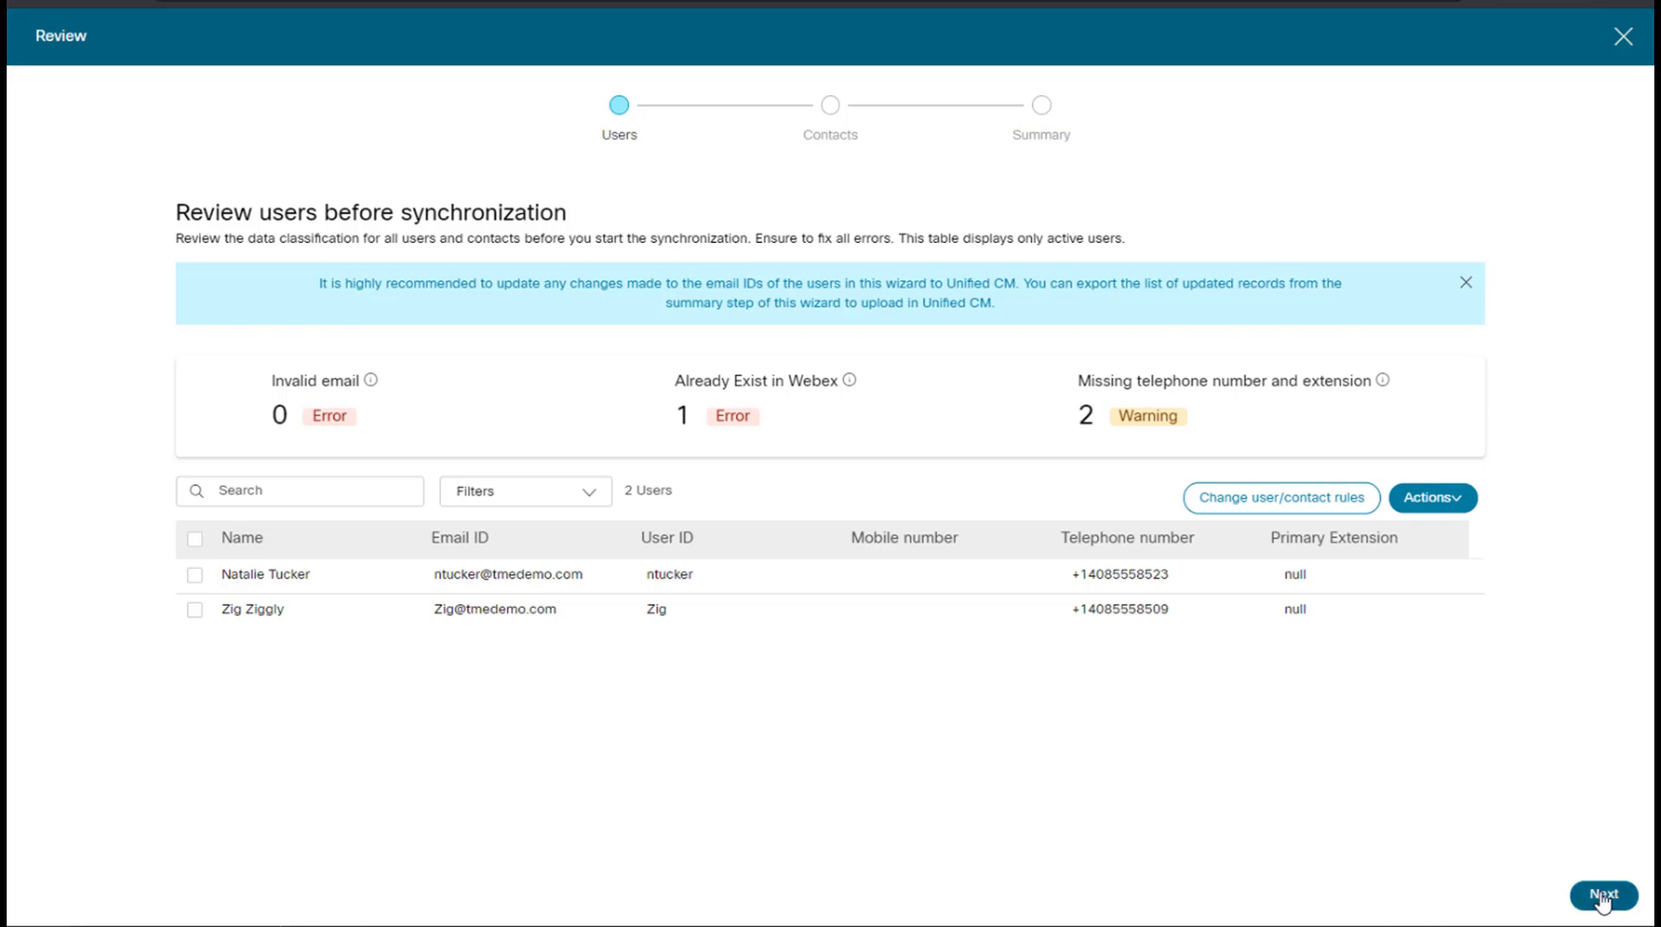
click(1573, 892)
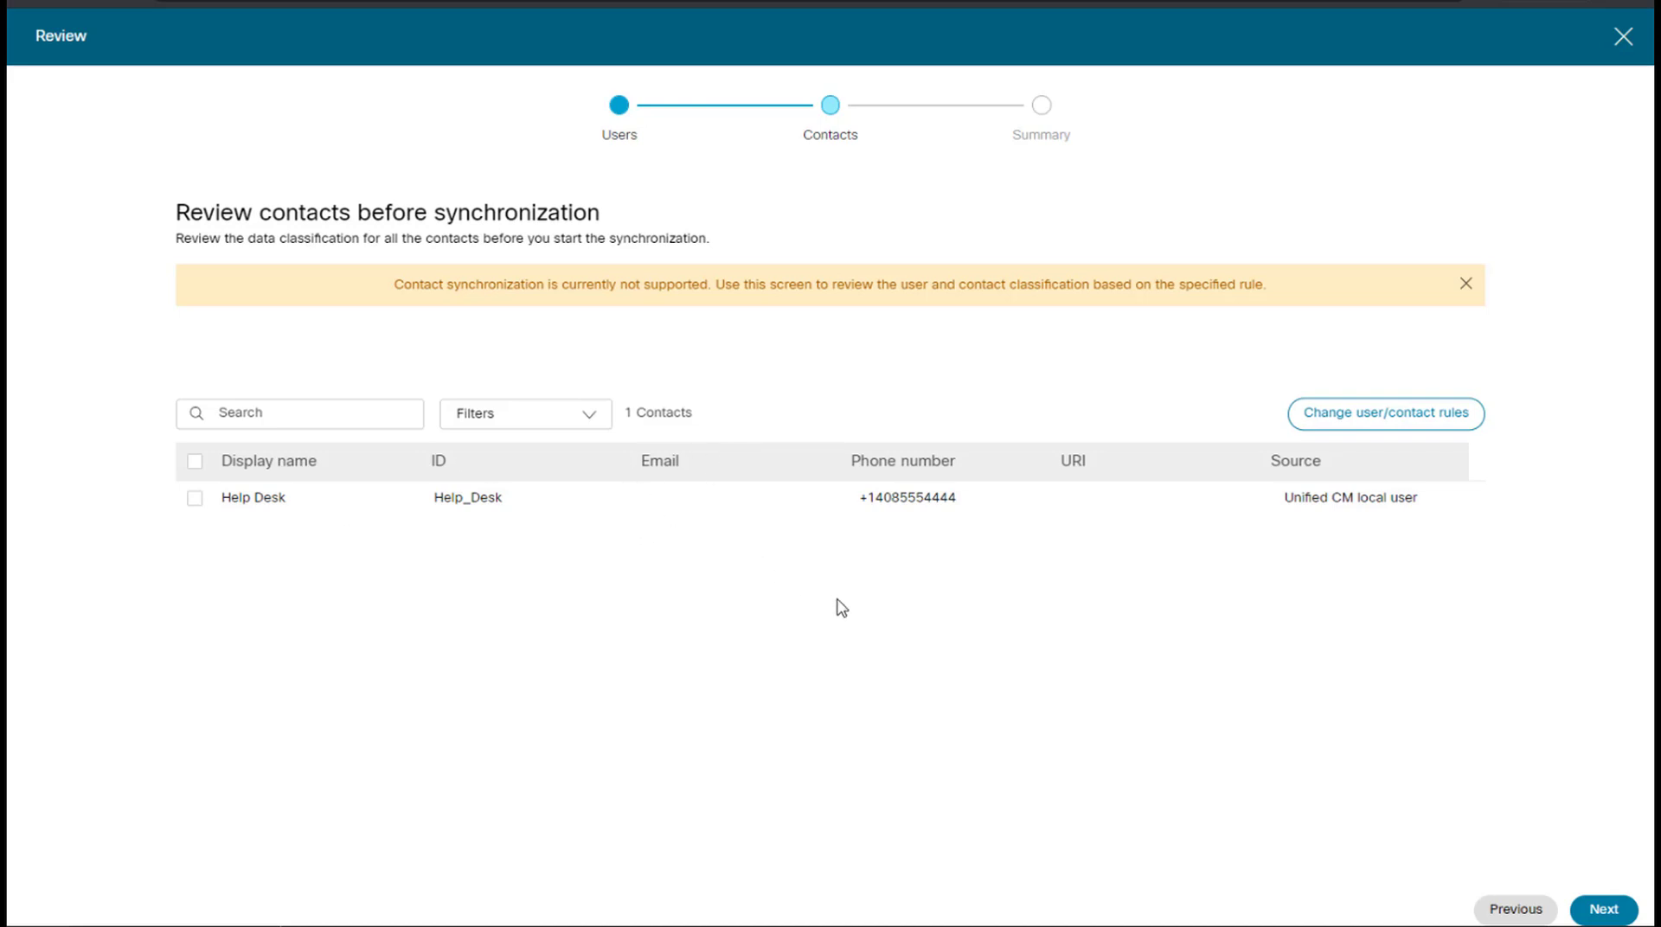
click(1605, 911)
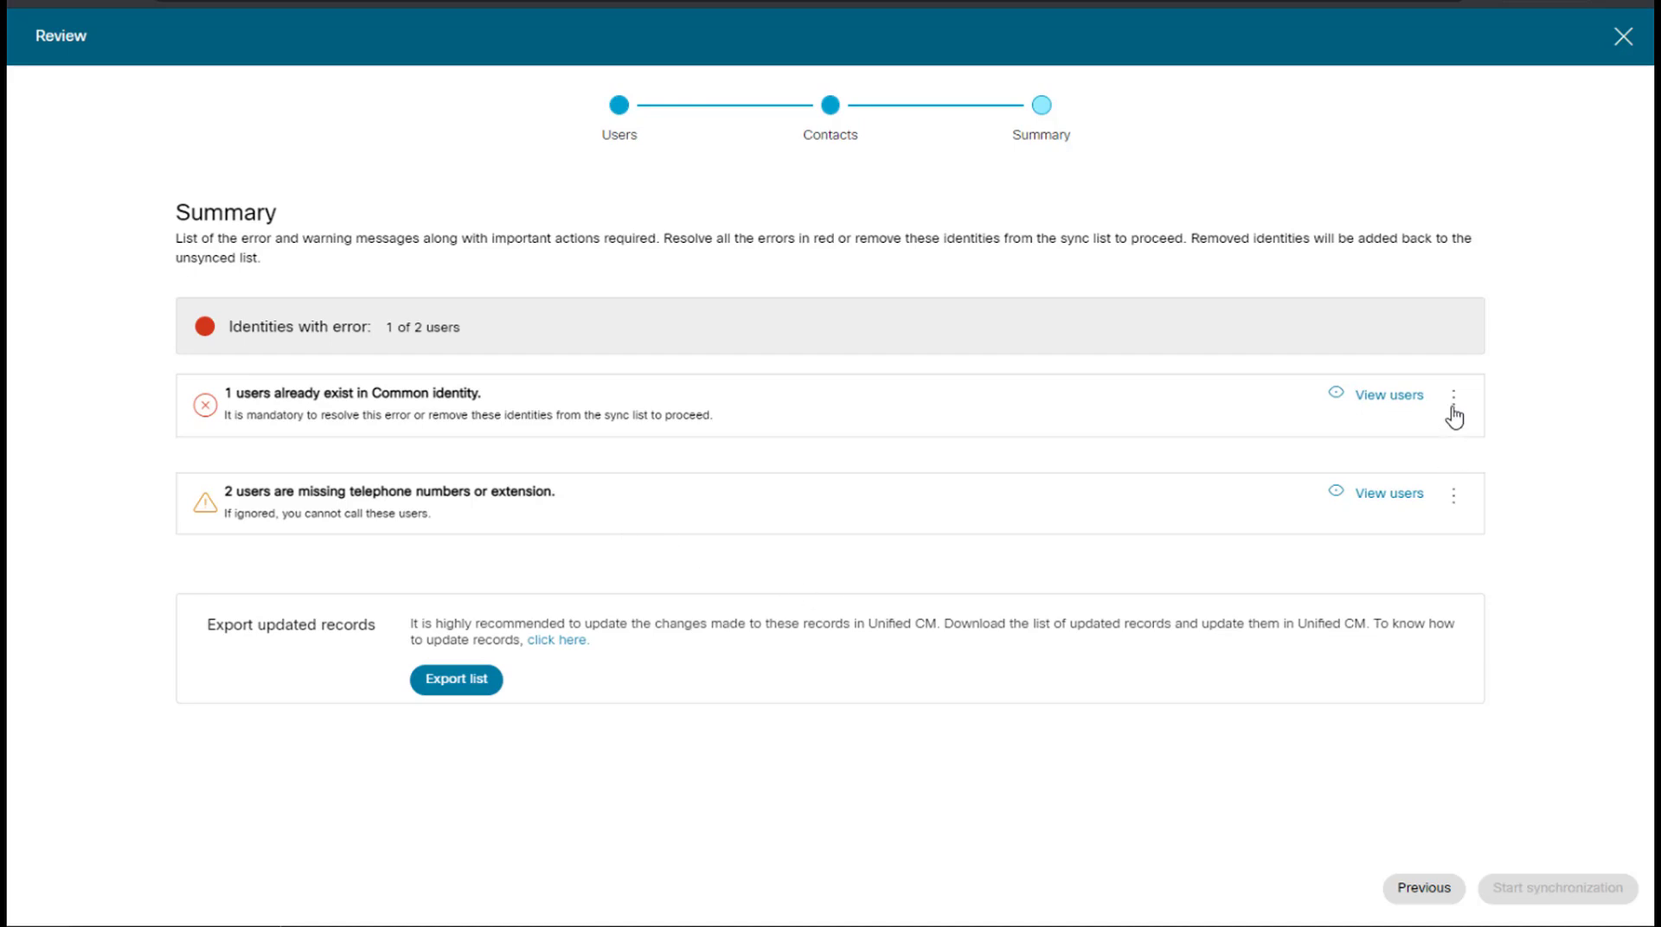
Step: Remove the already-existing user from the sync list and start synchronization
click(1453, 405)
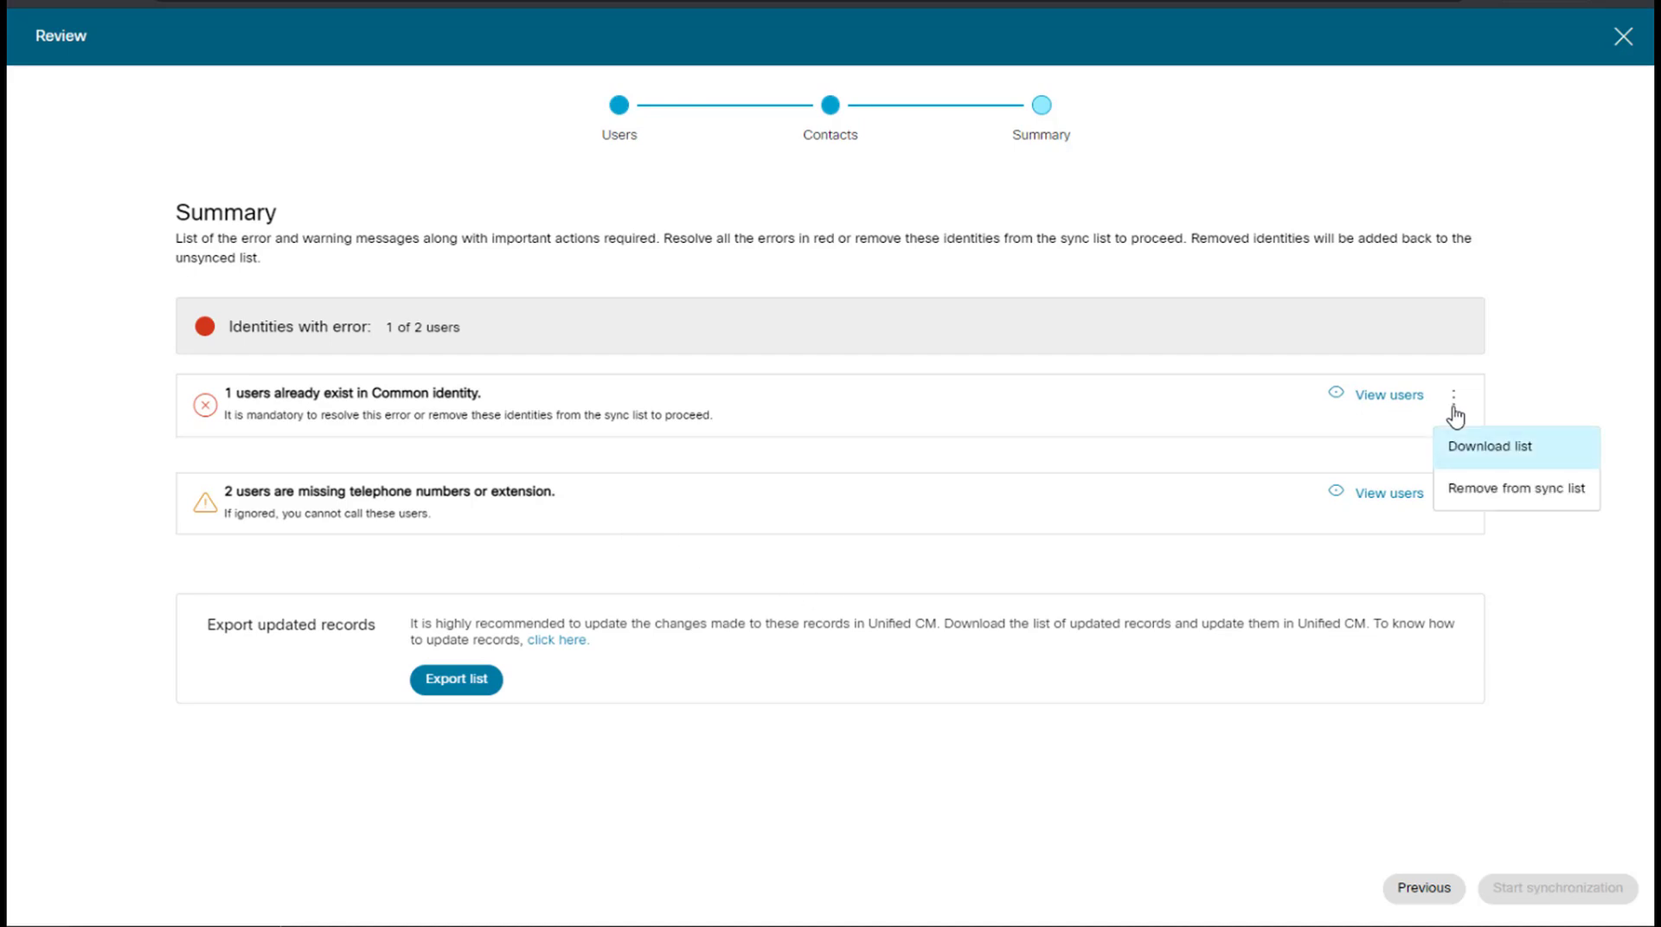
click(1483, 486)
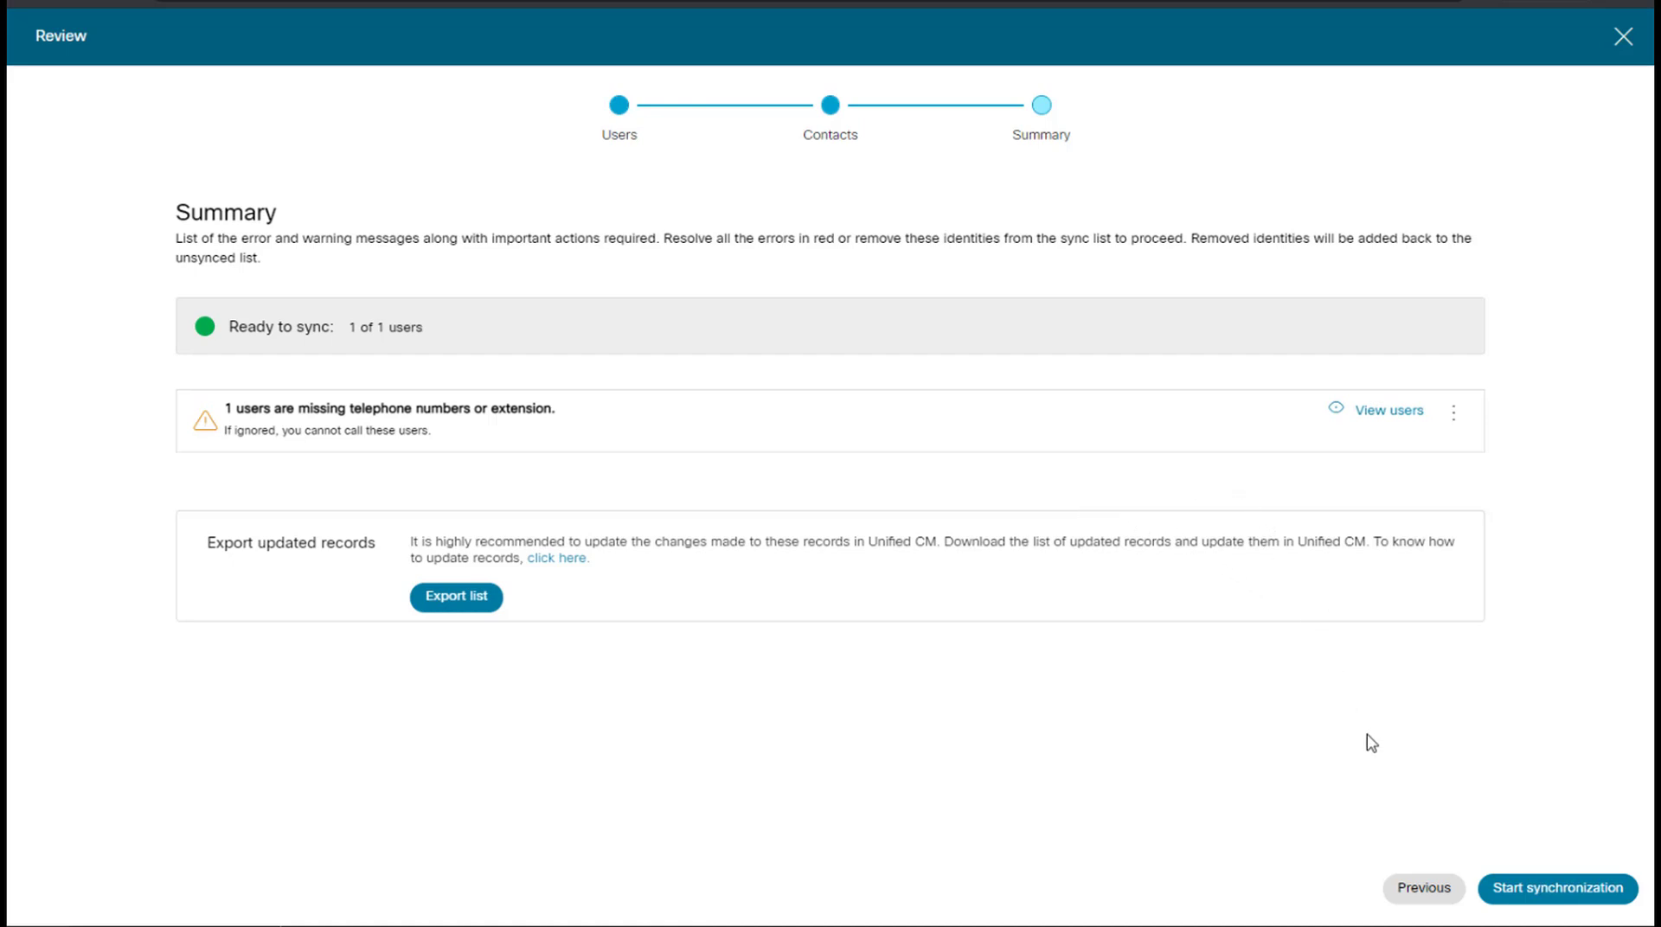
click(1549, 892)
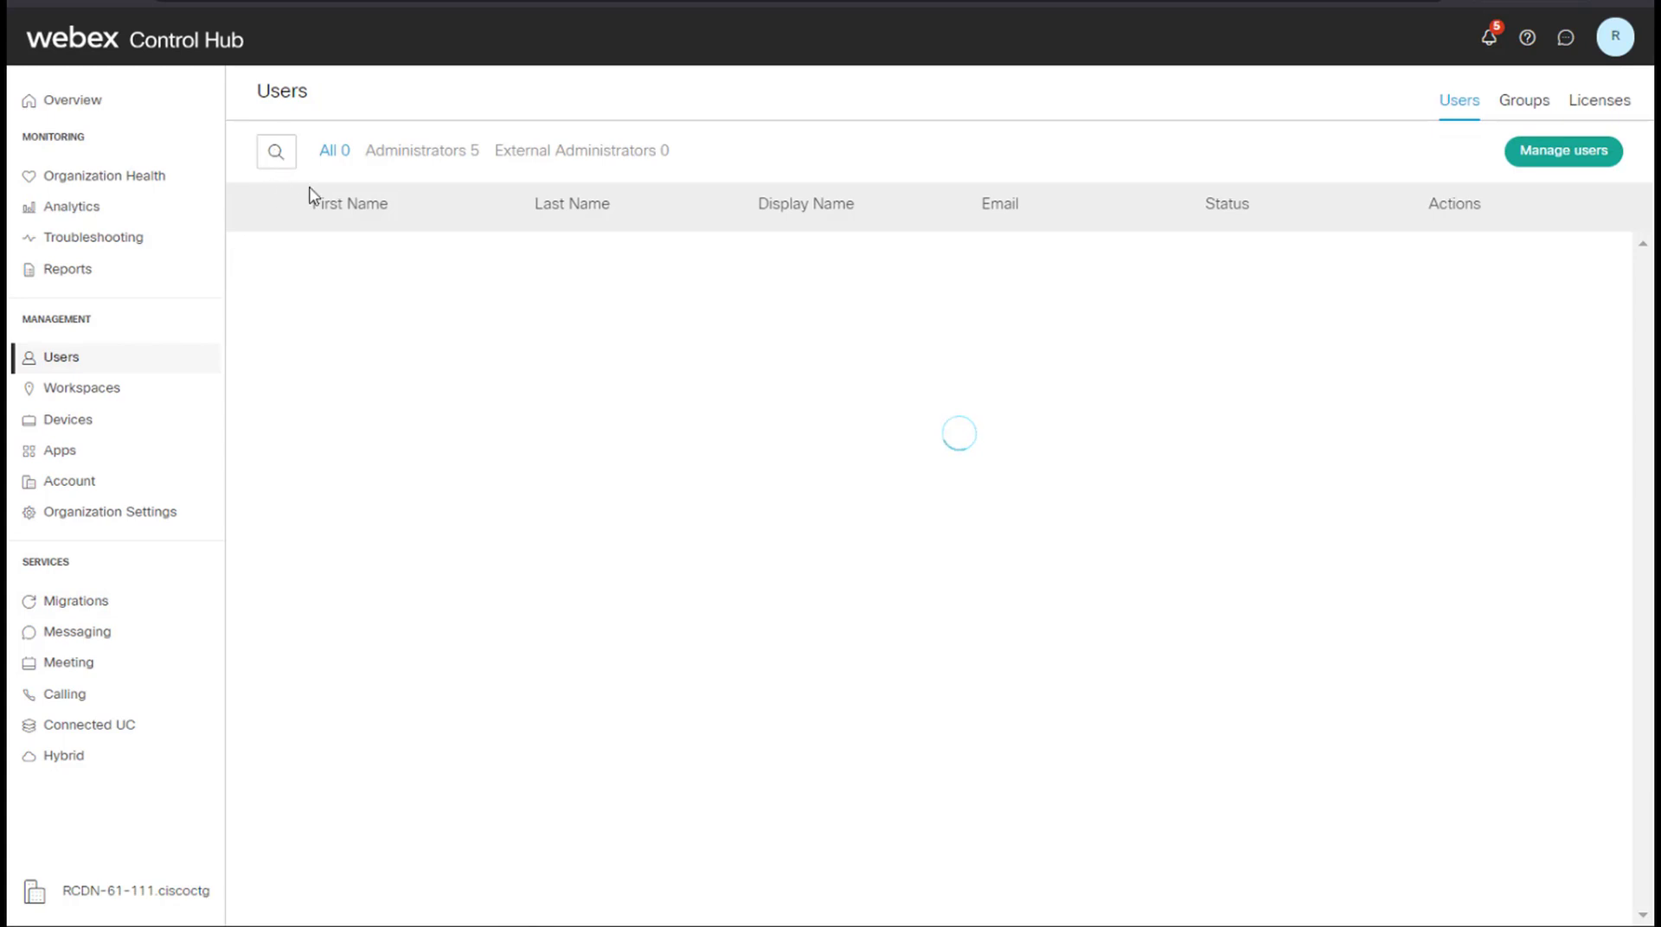
Step: Search the Users list for 'zig' to find the synced user
text(zig)
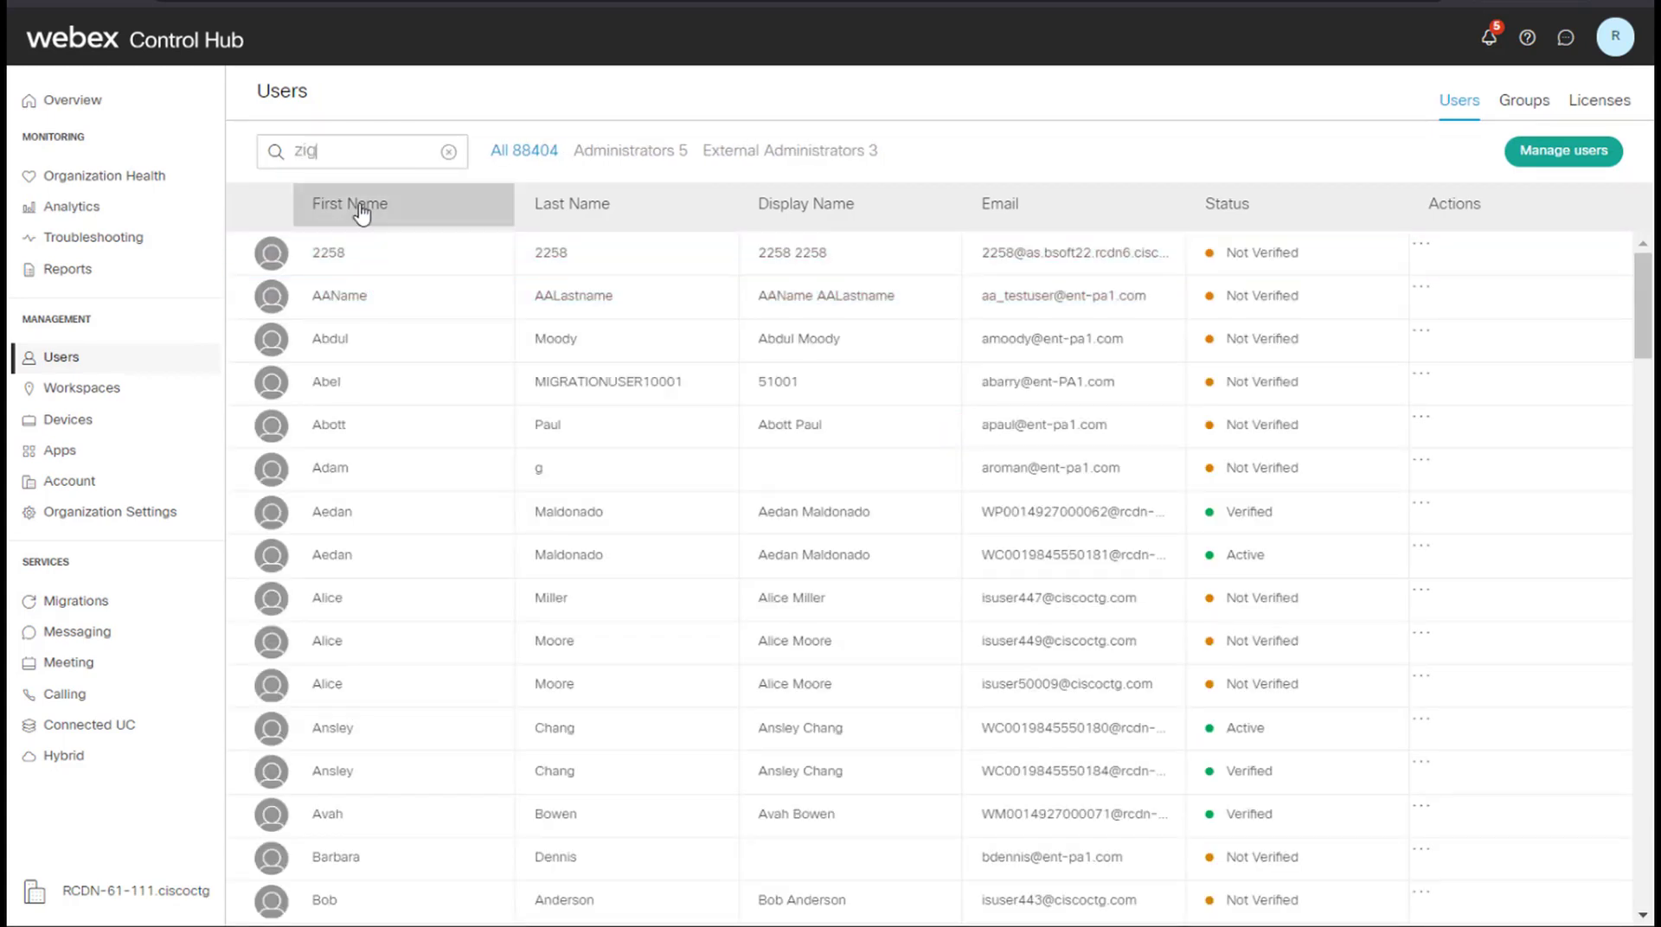